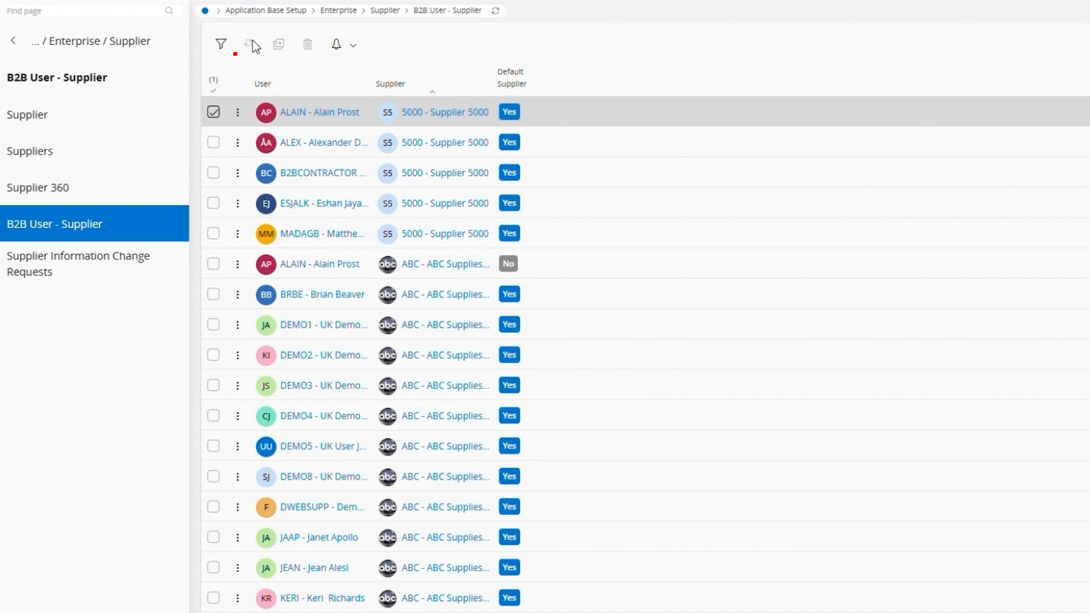
Add and save a B2B user-supplier record linking the end user's identity to supplier 0001 SUPPLIER
left_click(255, 45)
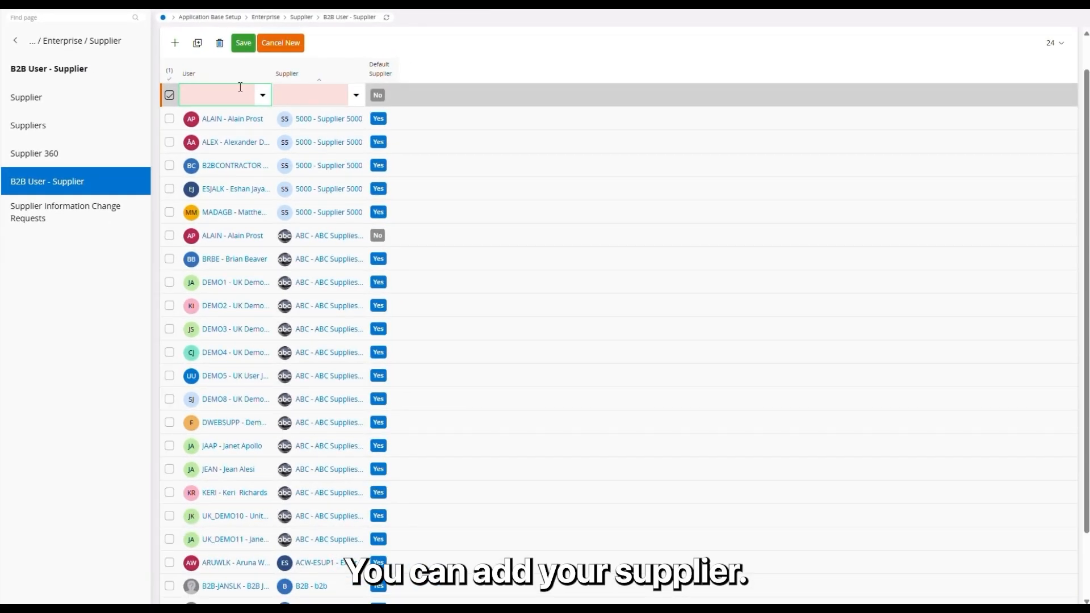
type("alaib=")
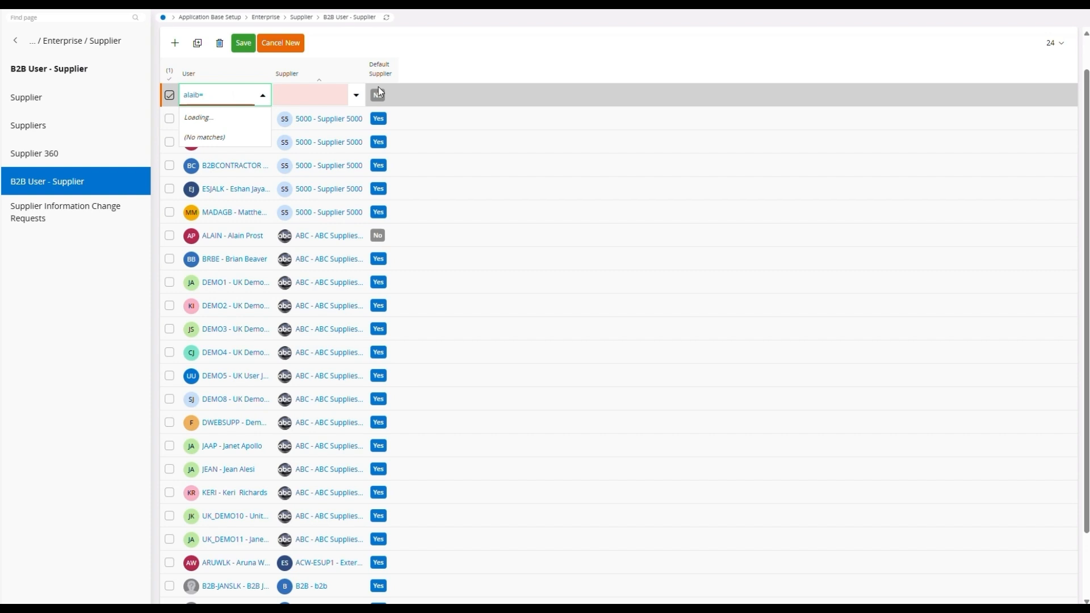
key("BackSpace")
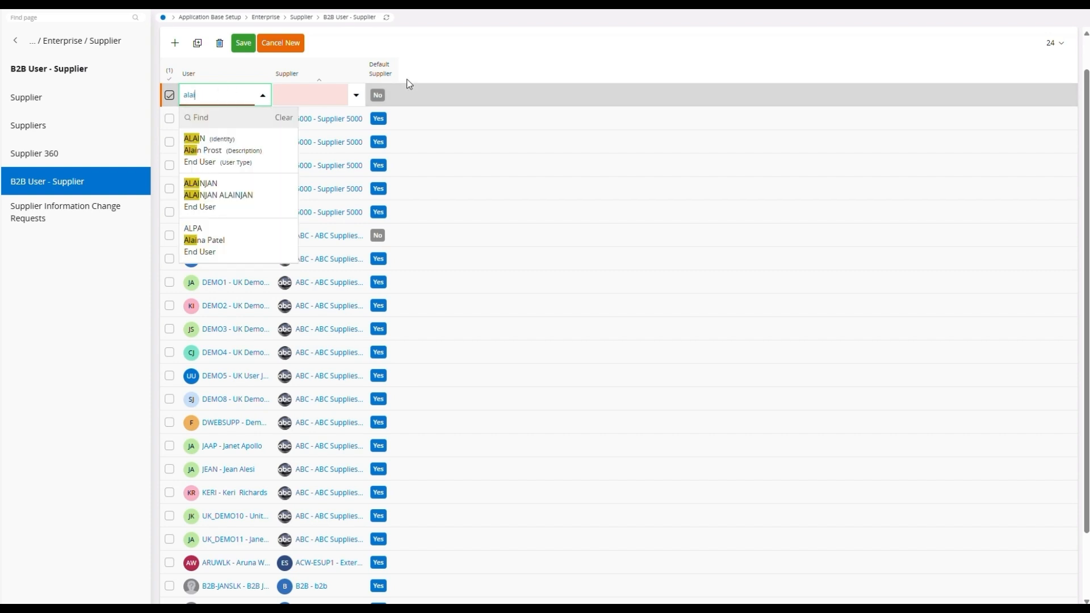
left_click(243, 160)
left_click(310, 88)
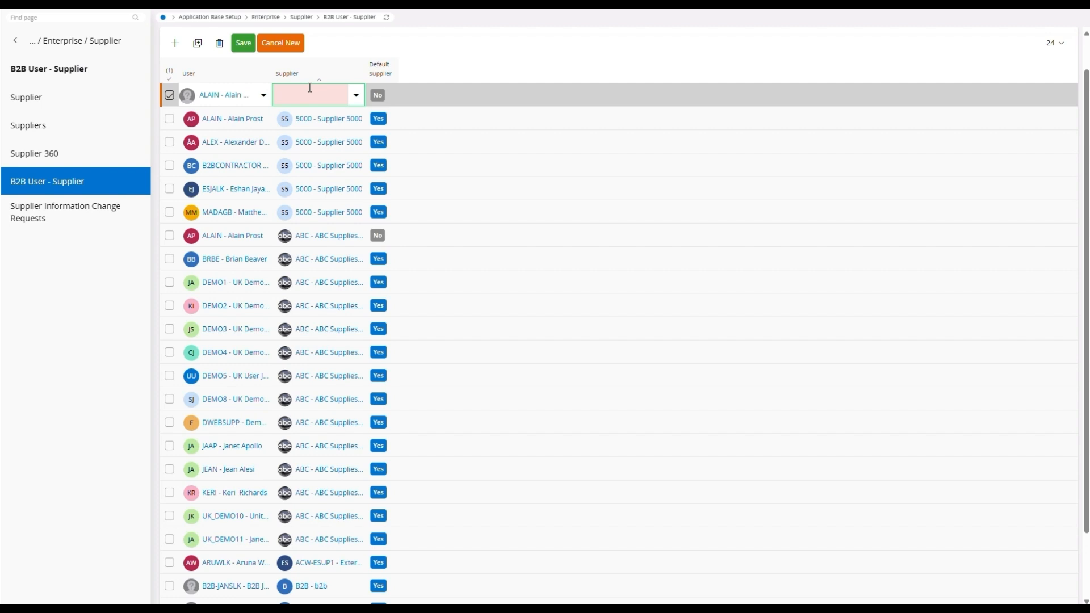
type("0001")
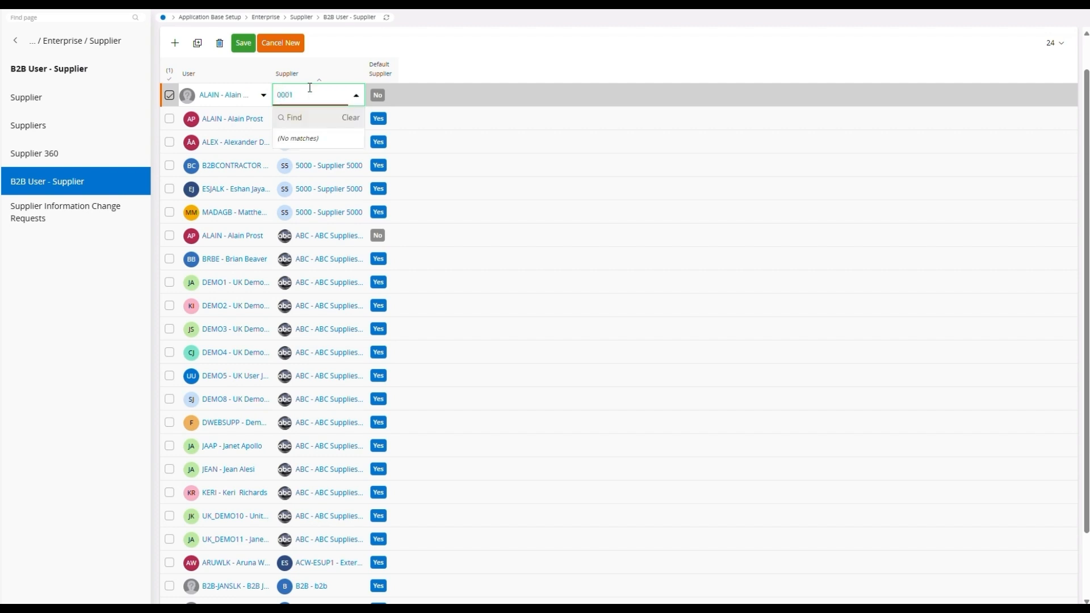
type(" suppl")
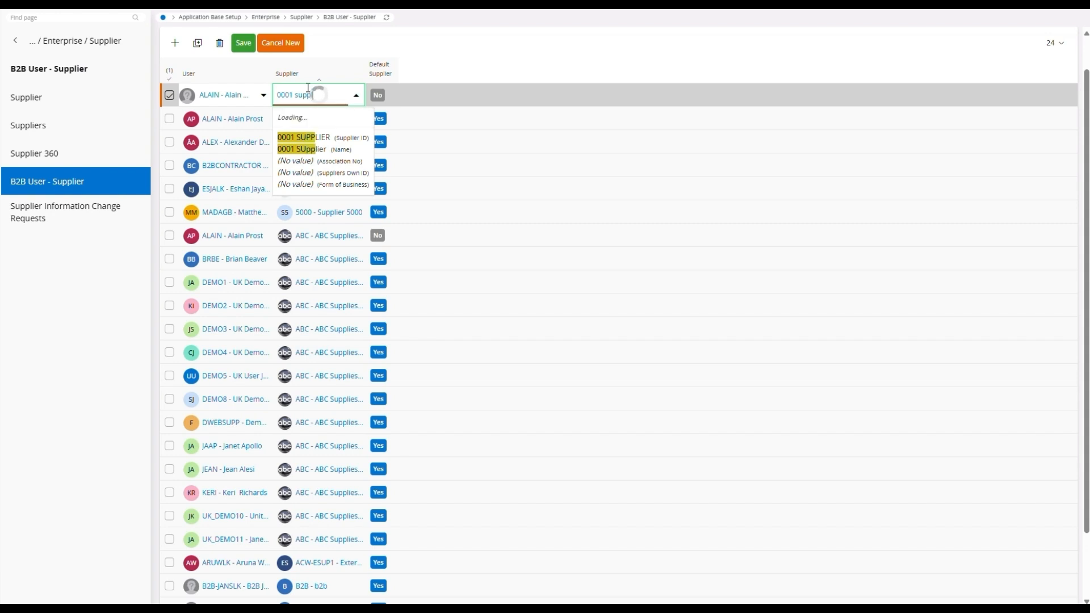
left_click(327, 165)
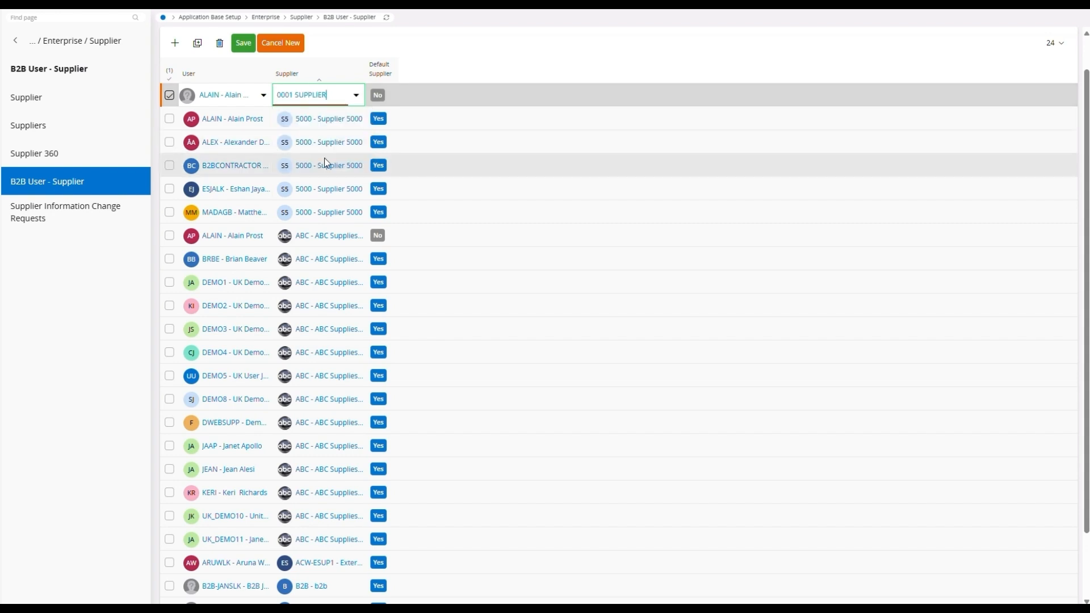
left_click(245, 43)
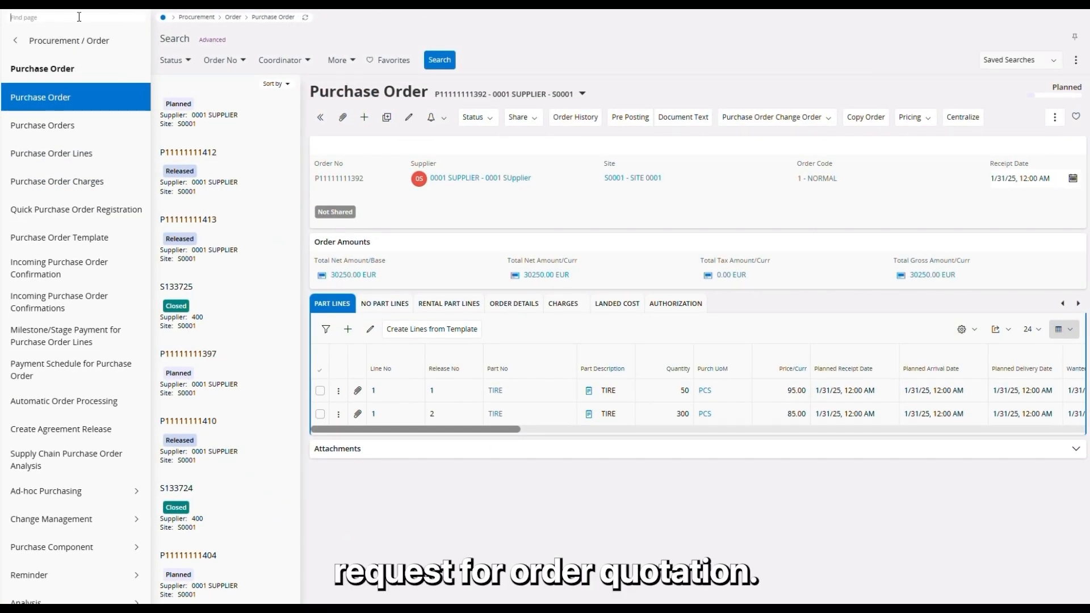
Create and save a new Request for Order Quotation with latest reply date 3/18/2025 and currency EUR
type("request for o")
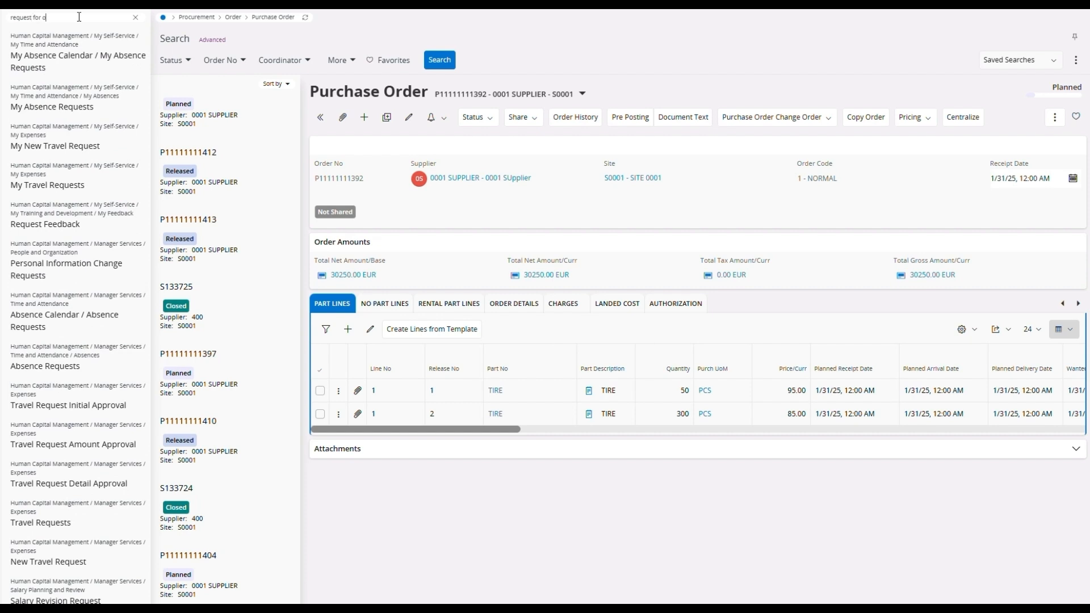
left_click(100, 45)
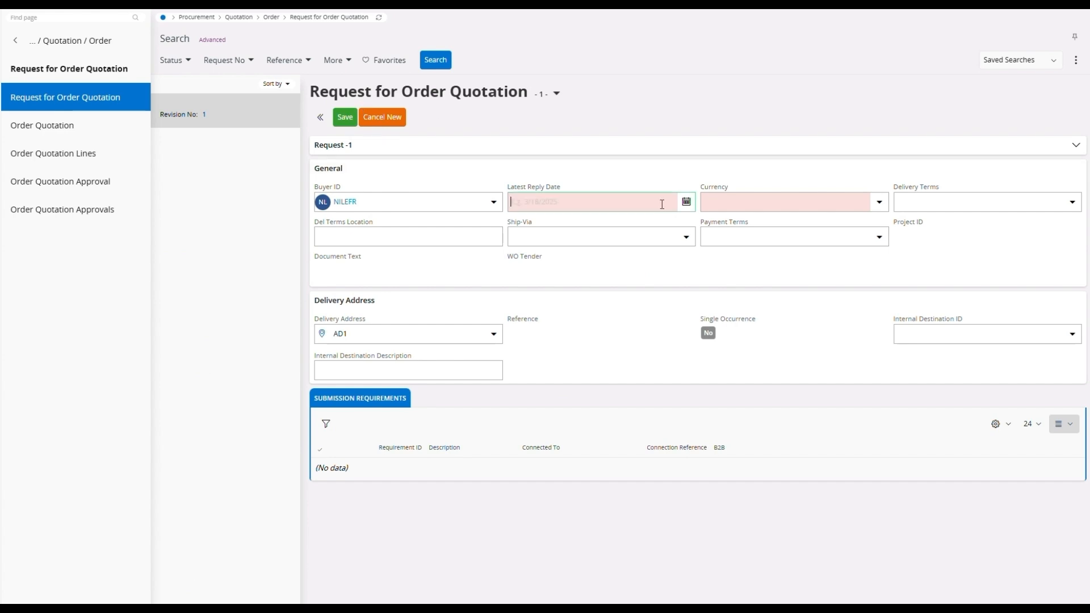
left_click(688, 204)
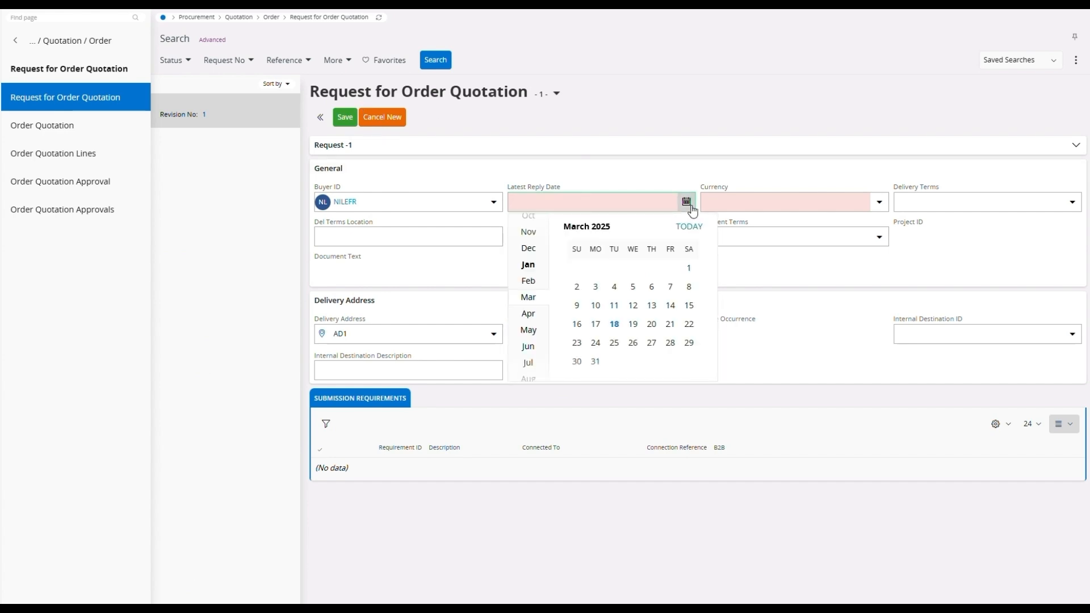
left_click(614, 324)
left_click(844, 204)
type("eur")
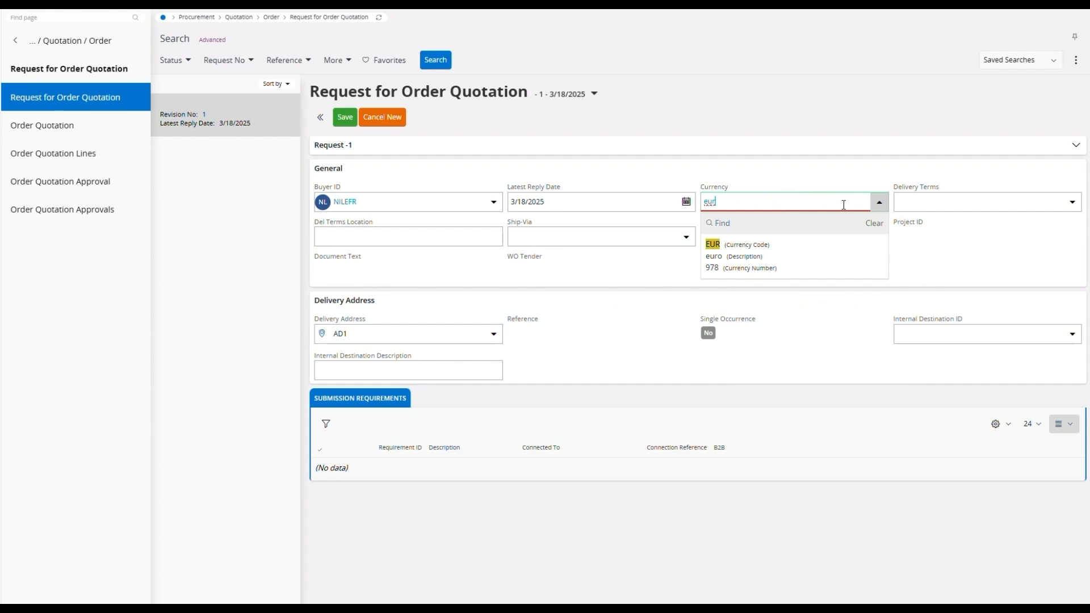
left_click(845, 250)
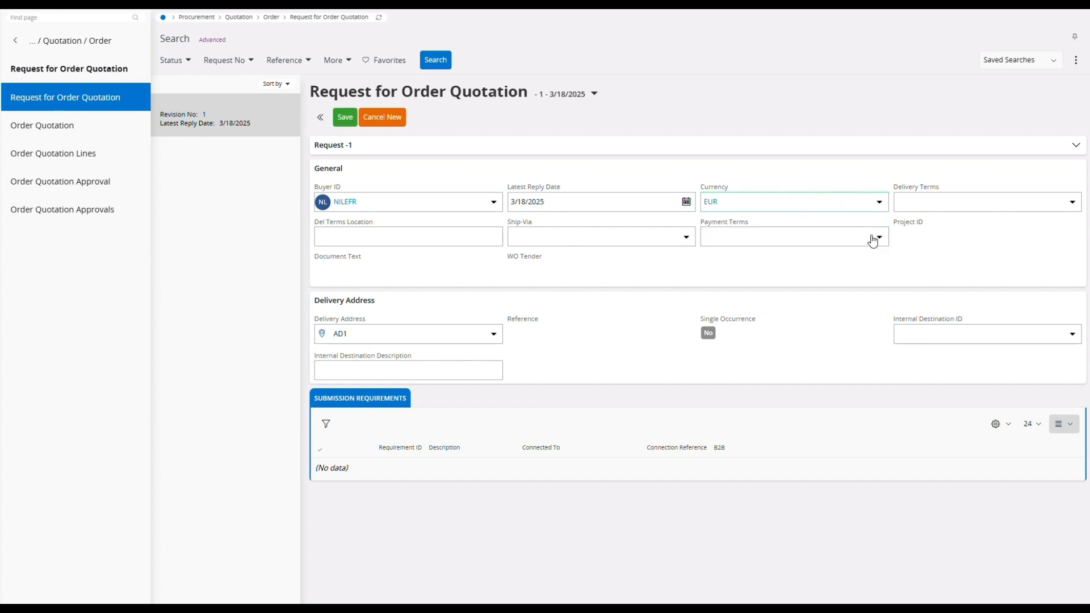
left_click(344, 116)
Add and save a part request line for TIRE with quantity 1000 and wanted delivery date 3/31/2025
left_click(347, 398)
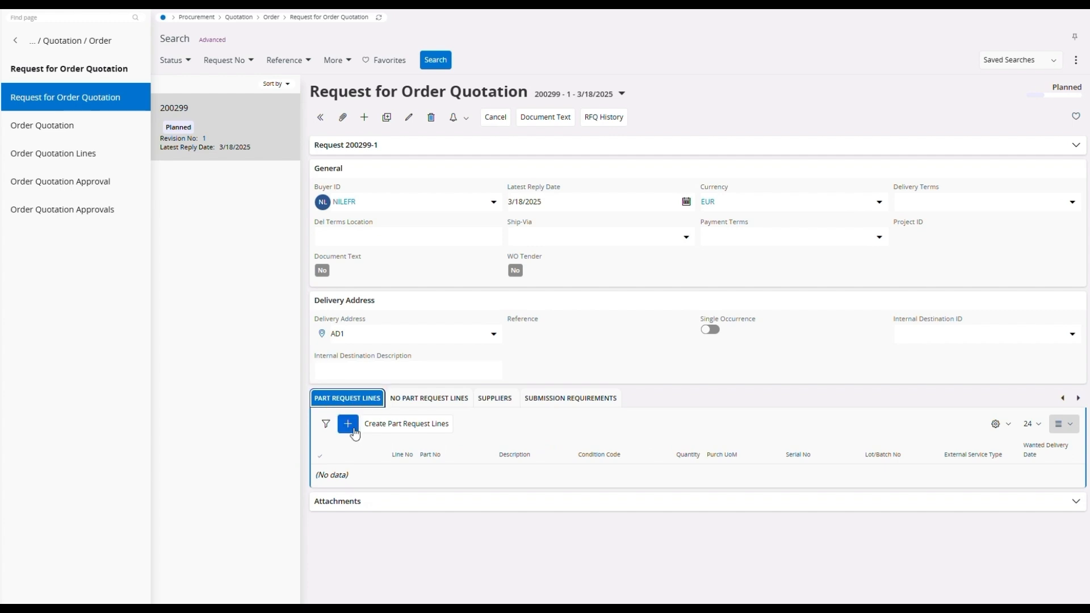
left_click(349, 424)
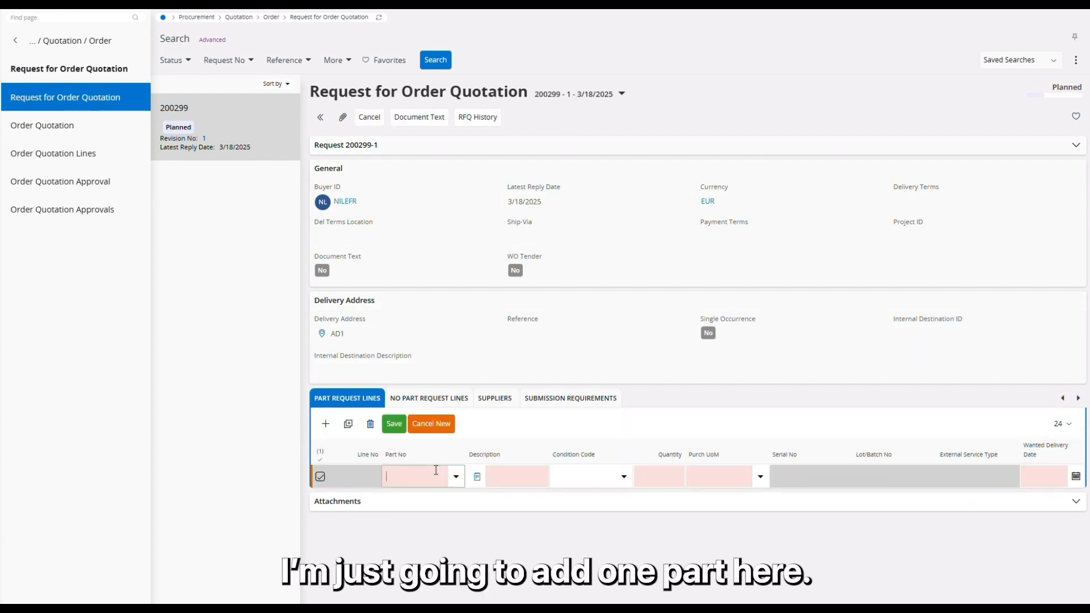
type("tire")
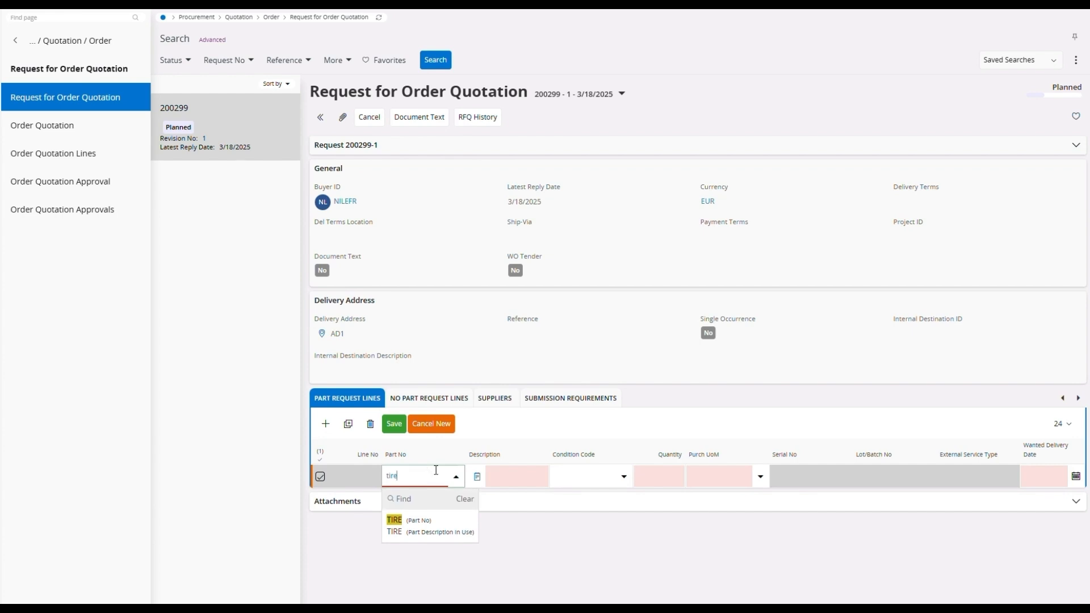
left_click(443, 526)
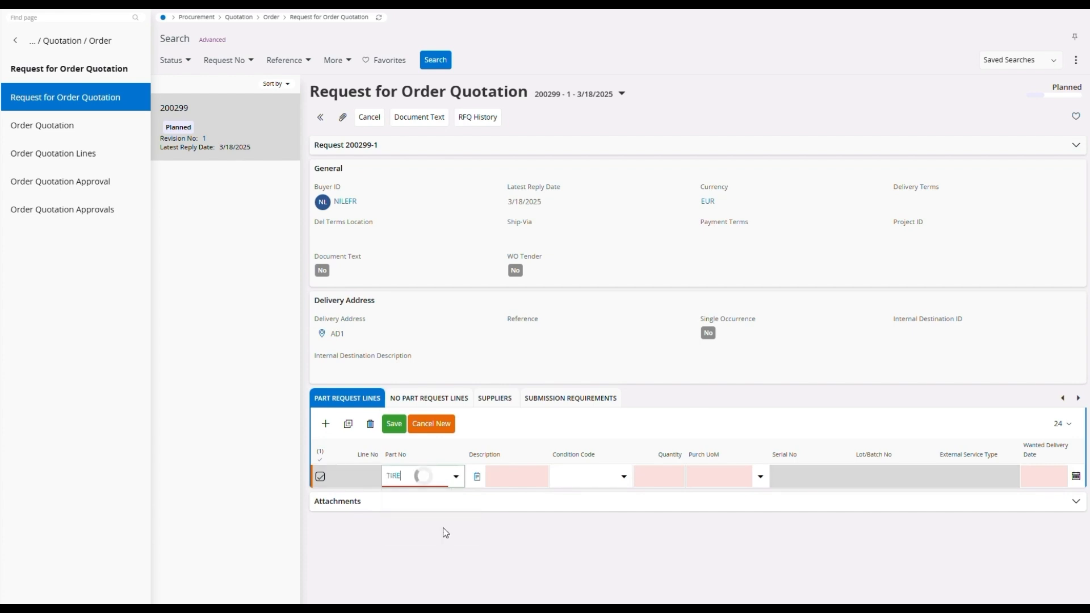
left_click(673, 480)
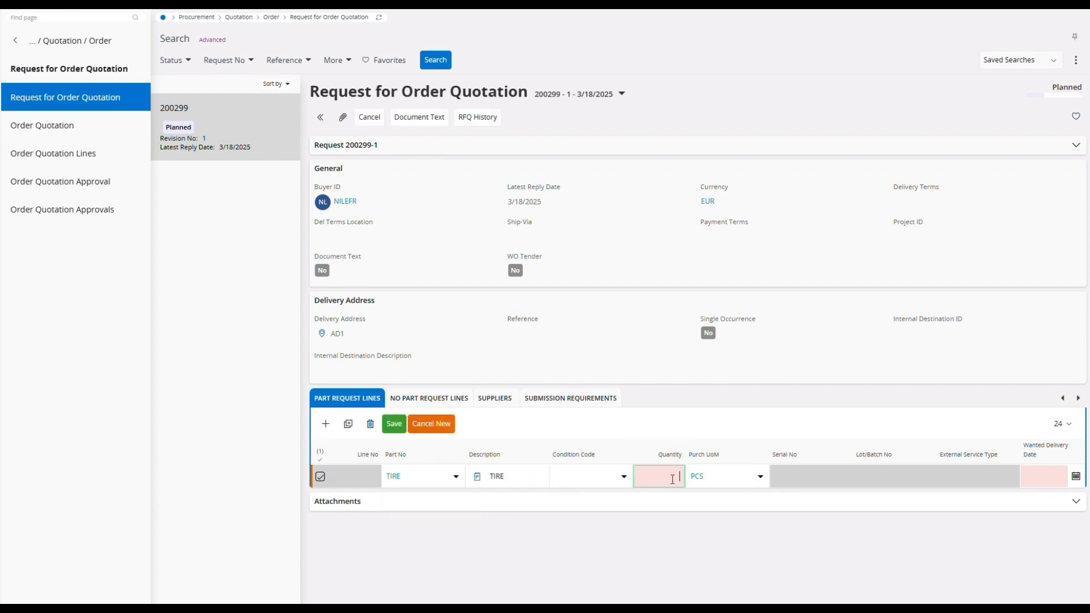
type("100")
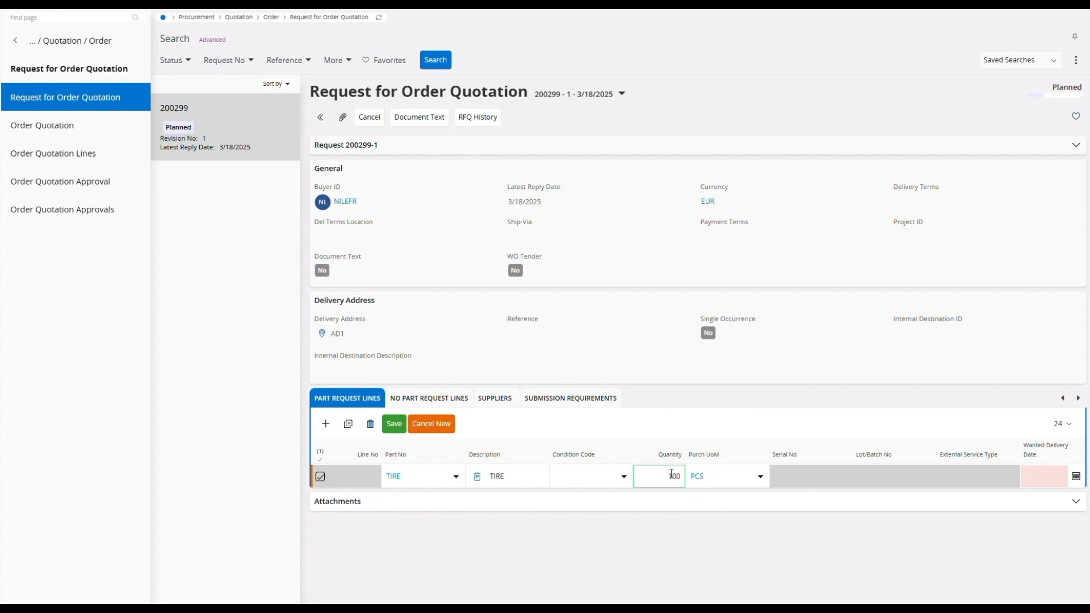
type("0")
left_click(1076, 476)
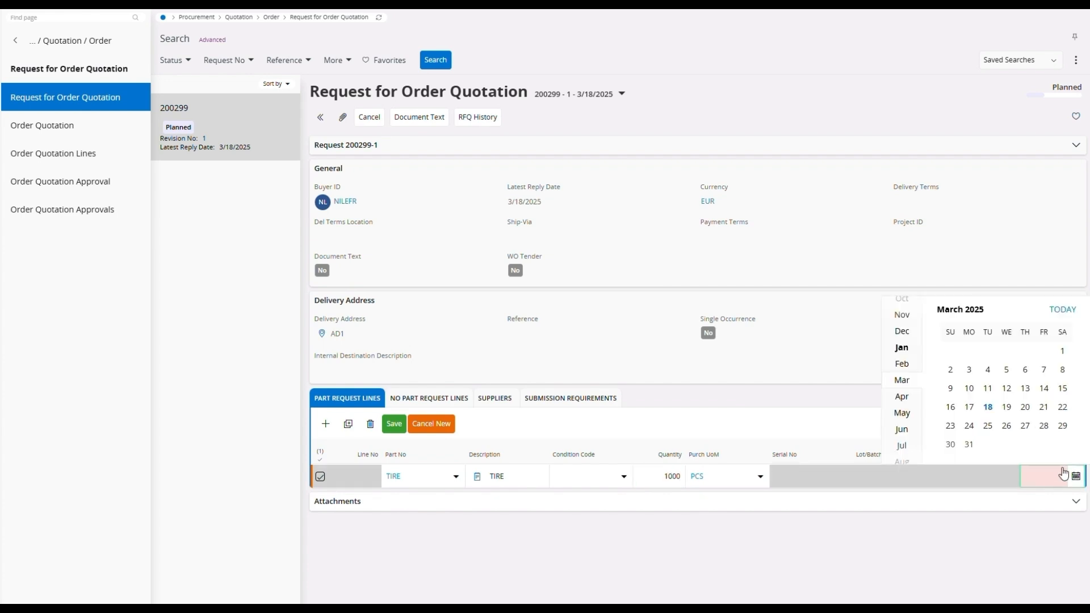
left_click(969, 444)
left_click(391, 424)
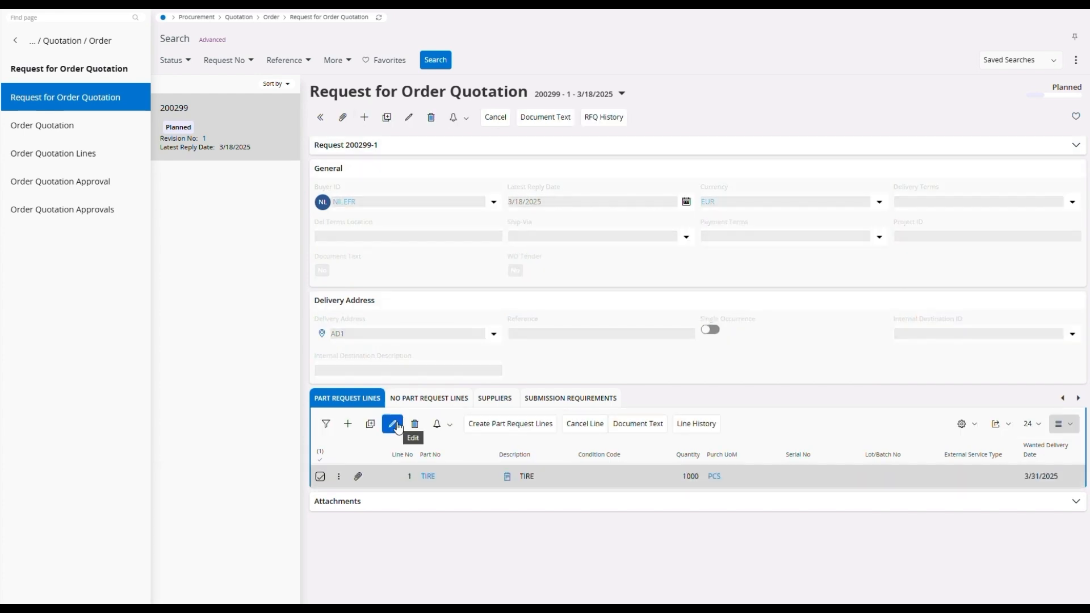
Add 0001 SUPPLIER to the quotation request's suppliers and save the line
left_click(494, 398)
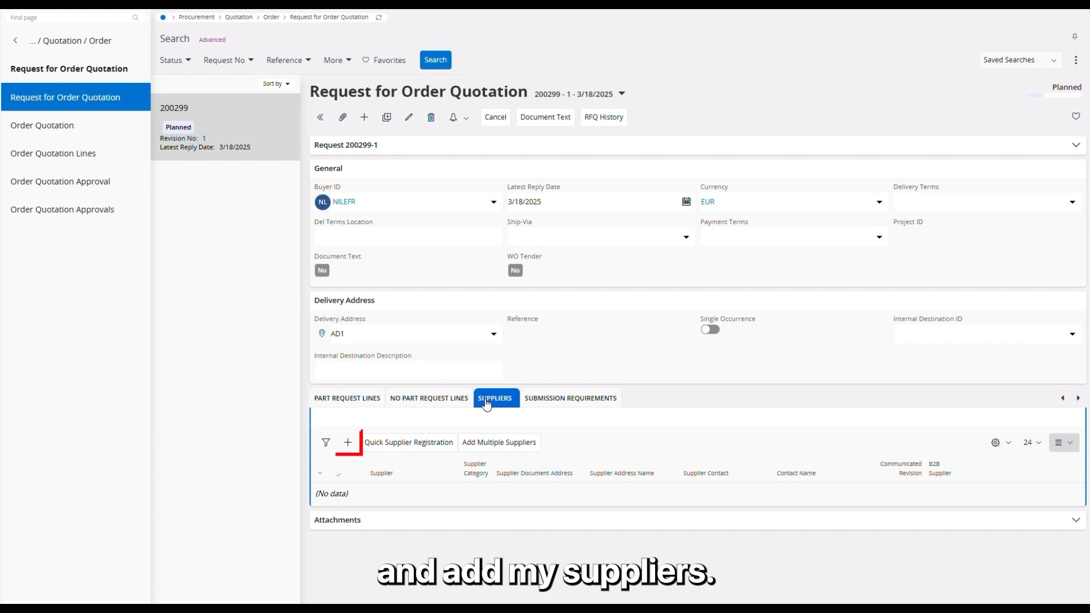
left_click(348, 443)
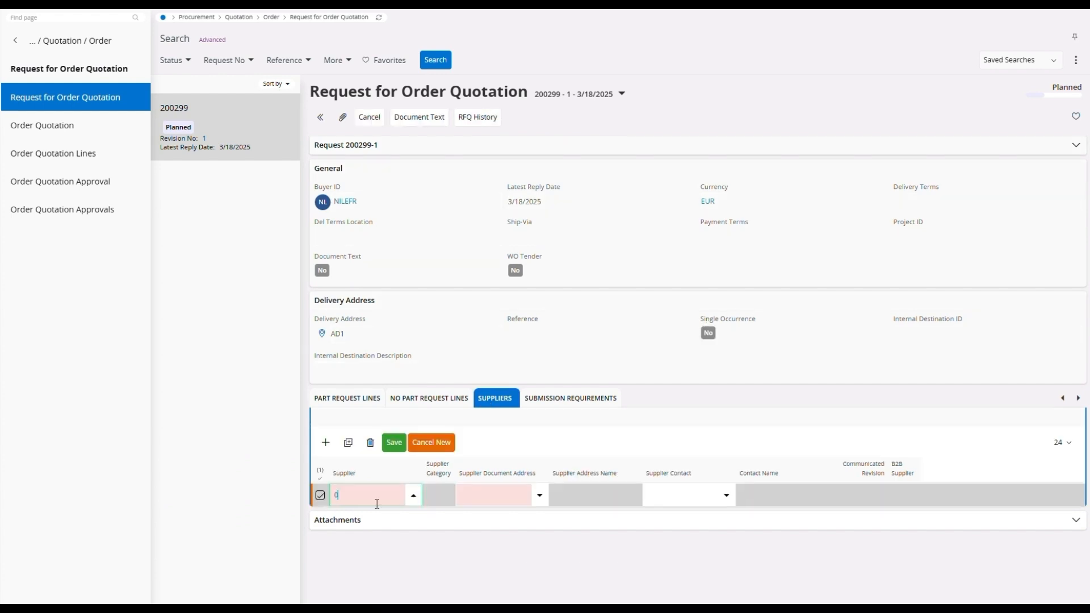
type("0001")
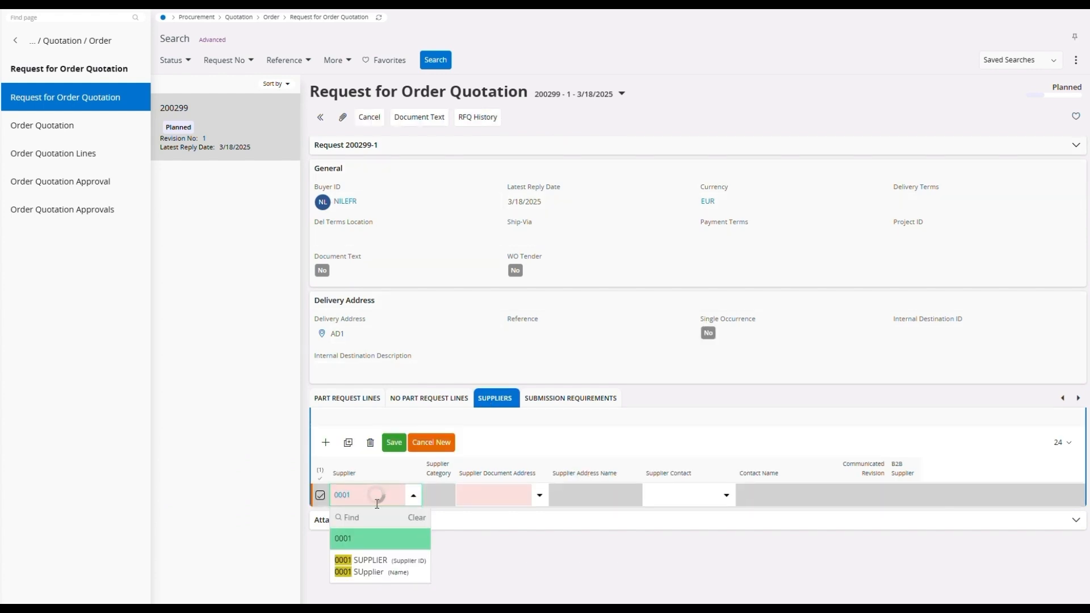
left_click(398, 567)
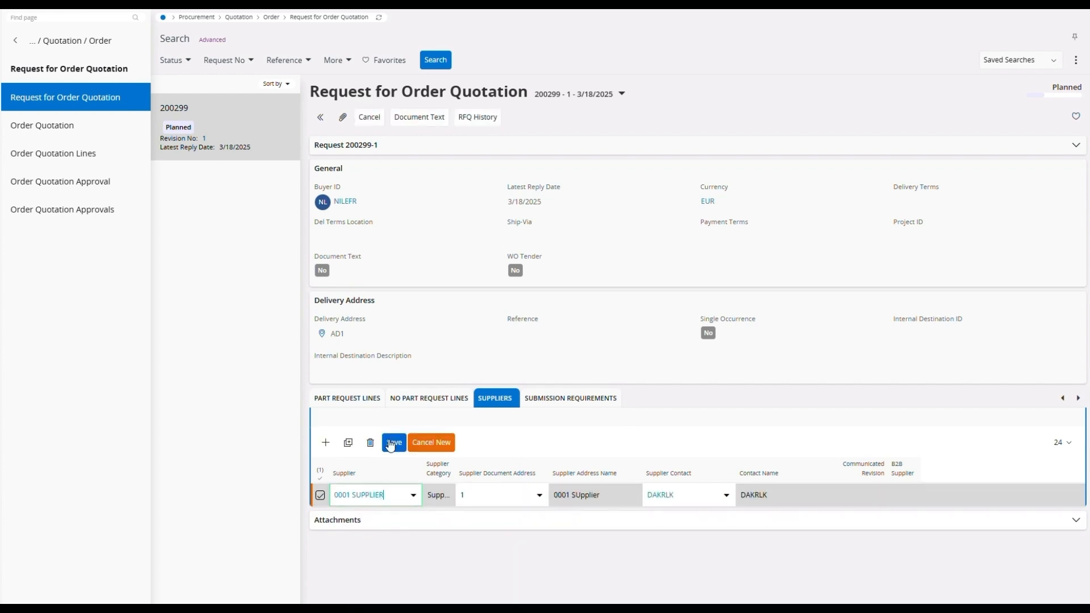
left_click(394, 443)
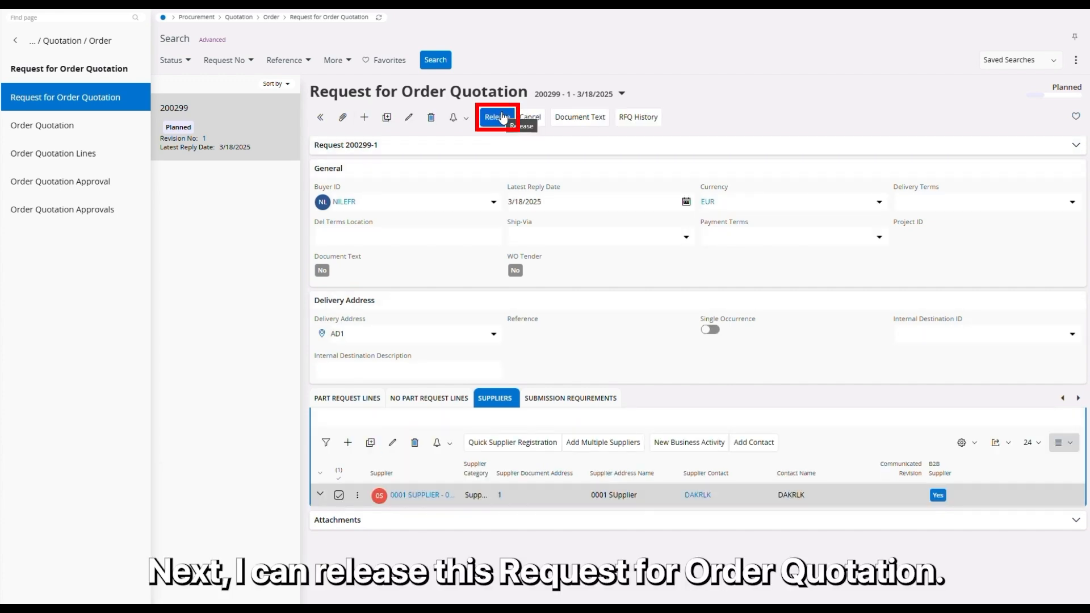
Release the Request for Order Quotation and publish it to B2B for the added supplier
left_click(502, 117)
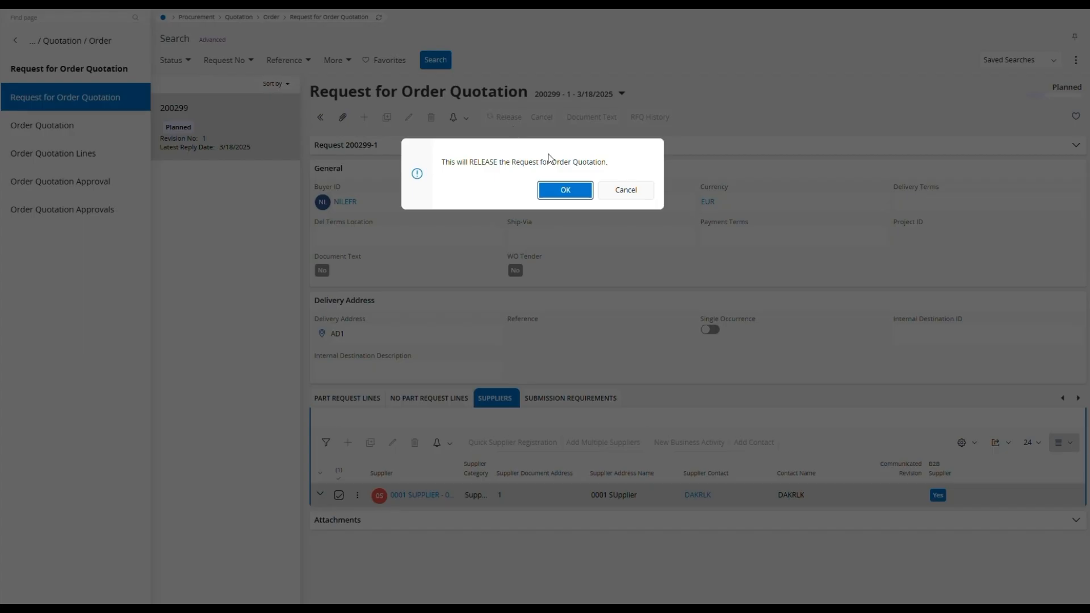
left_click(569, 189)
mouse_move(1067, 86)
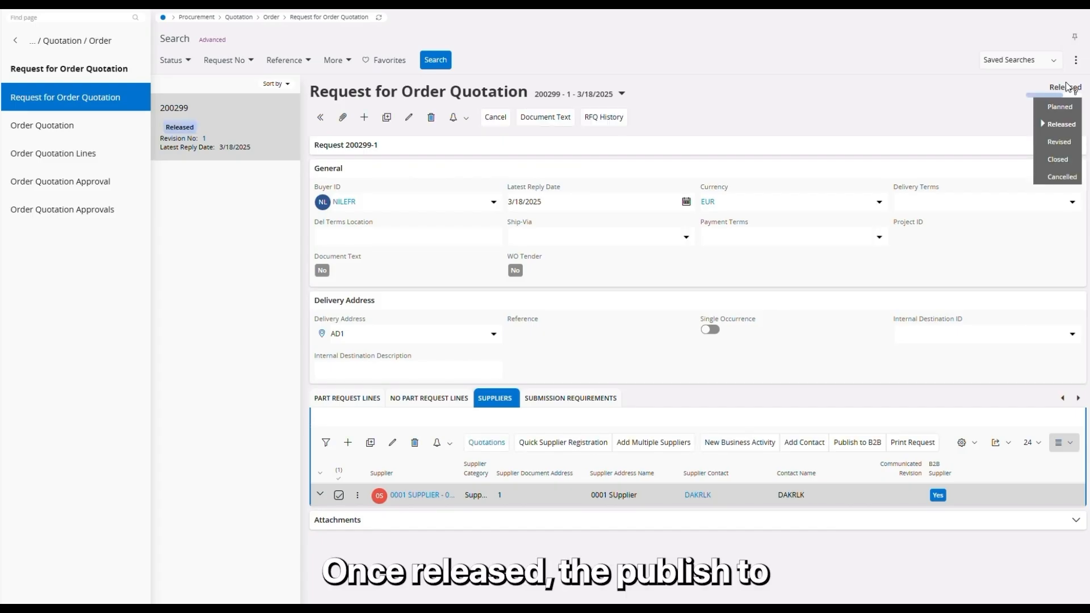
left_click(861, 446)
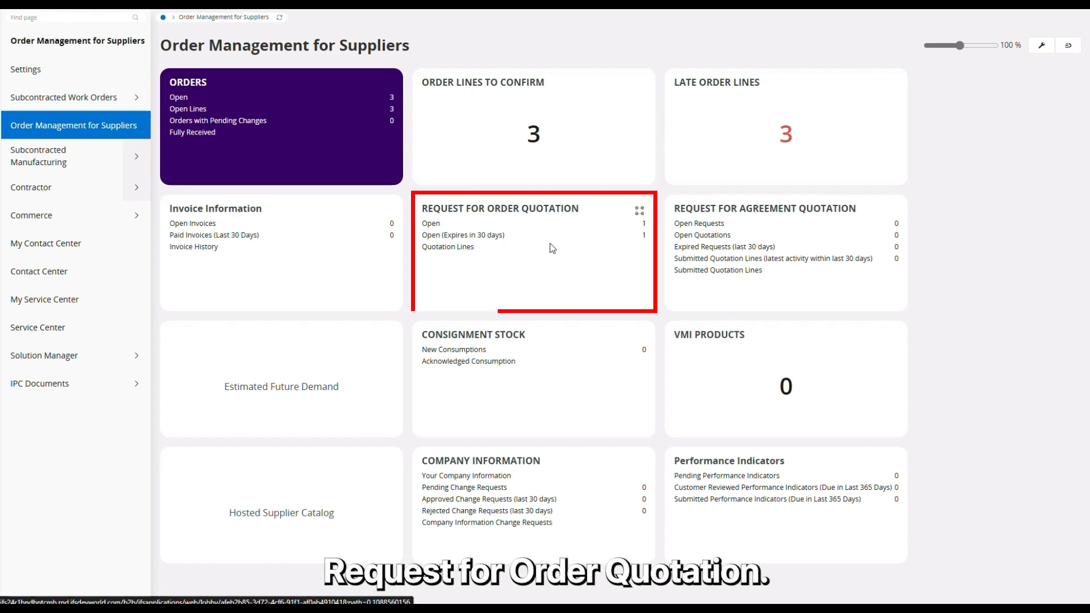
From the supplier's open quotation request, start an order quotation with payment terms 10 - 10 Days Net, valid to 3/31/2025
left_click(433, 225)
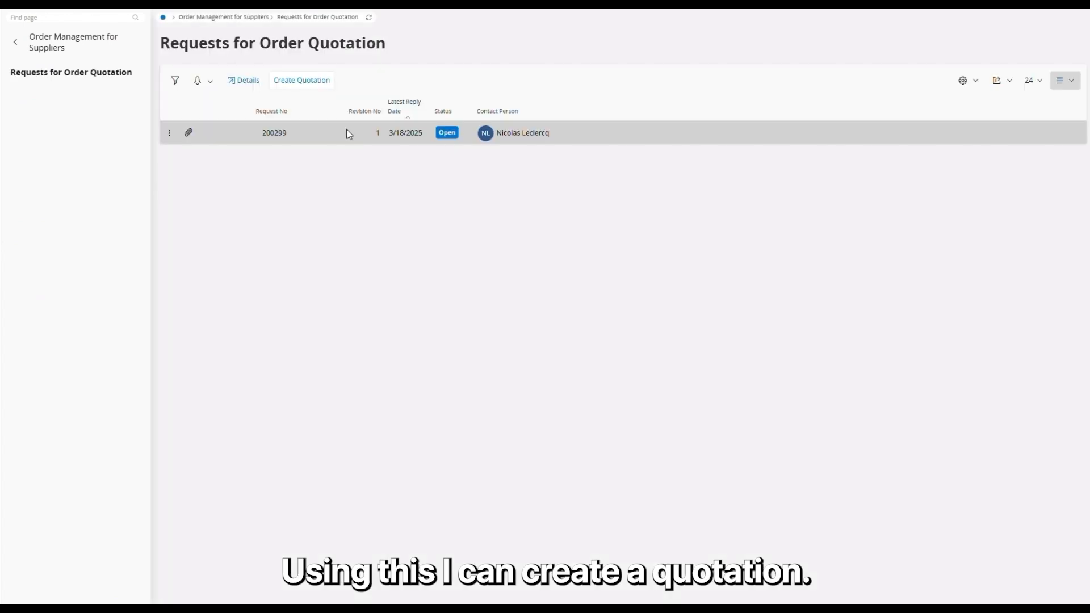
left_click(322, 85)
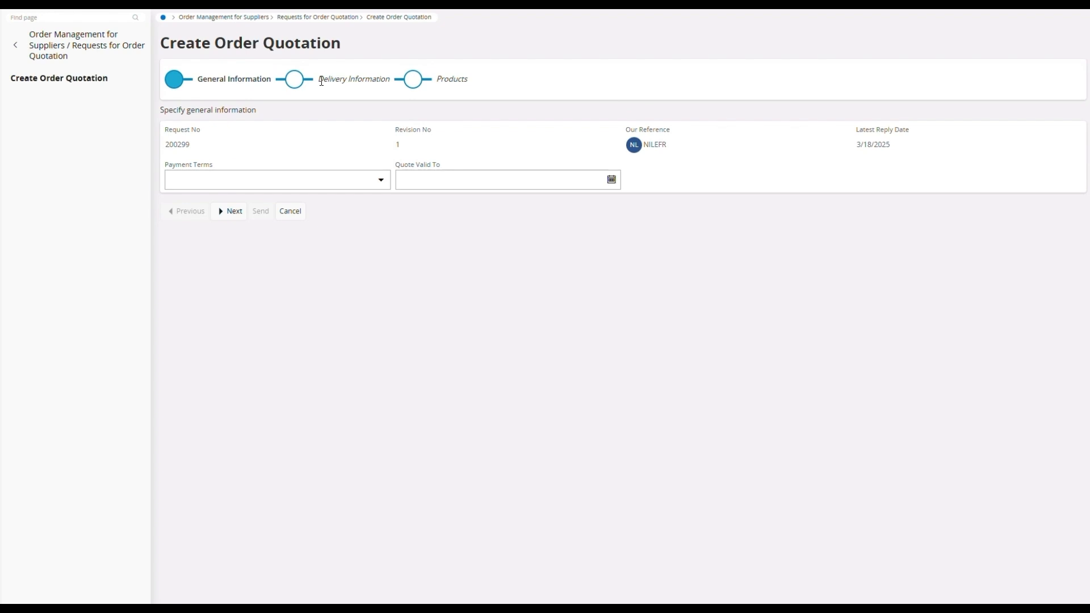
left_click(382, 180)
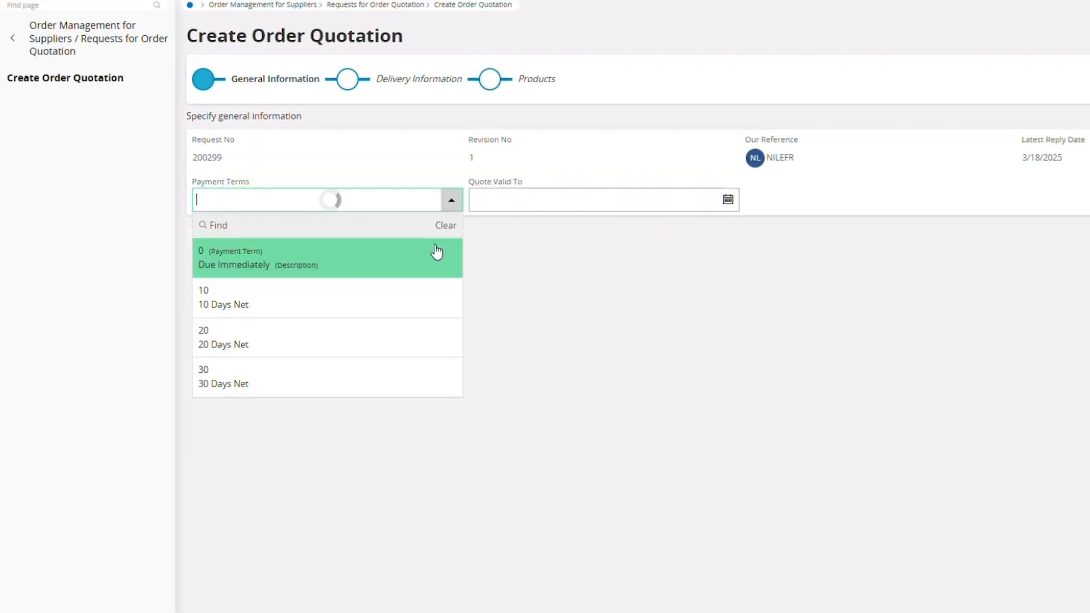
left_click(425, 309)
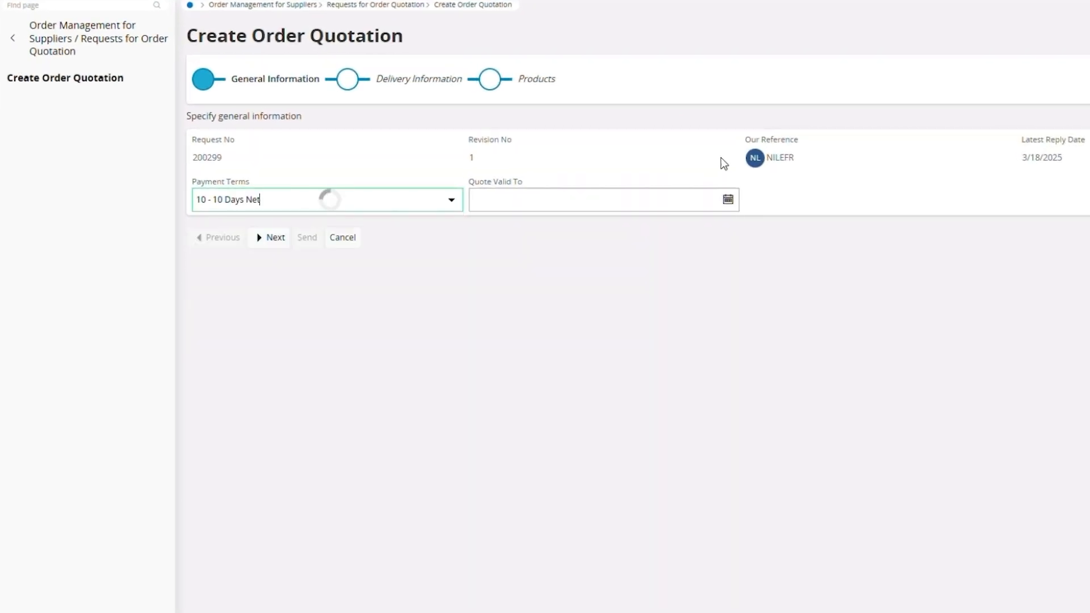
left_click(729, 202)
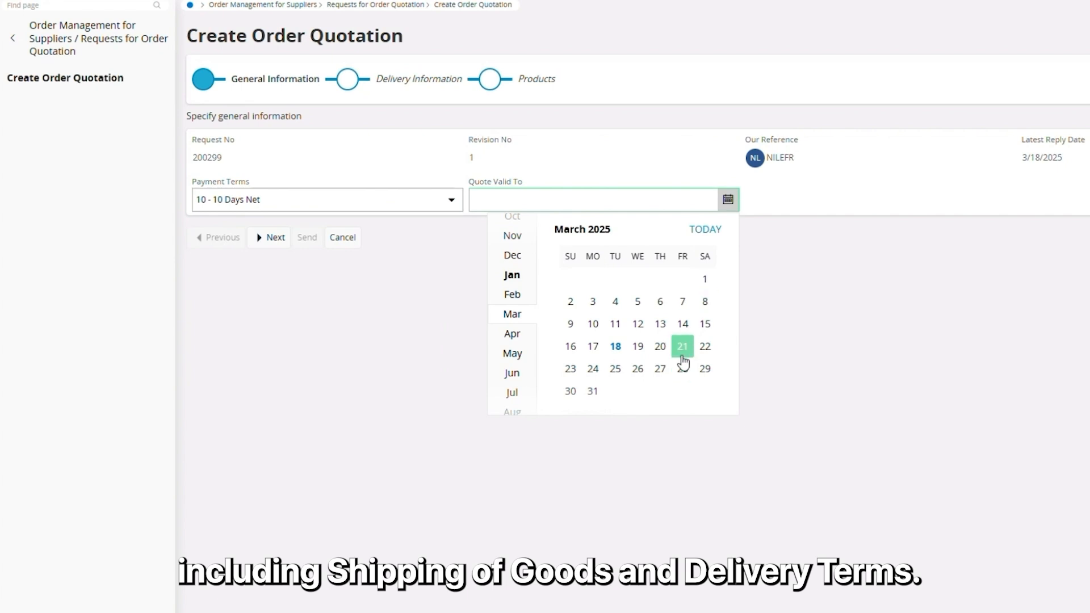
left_click(595, 394)
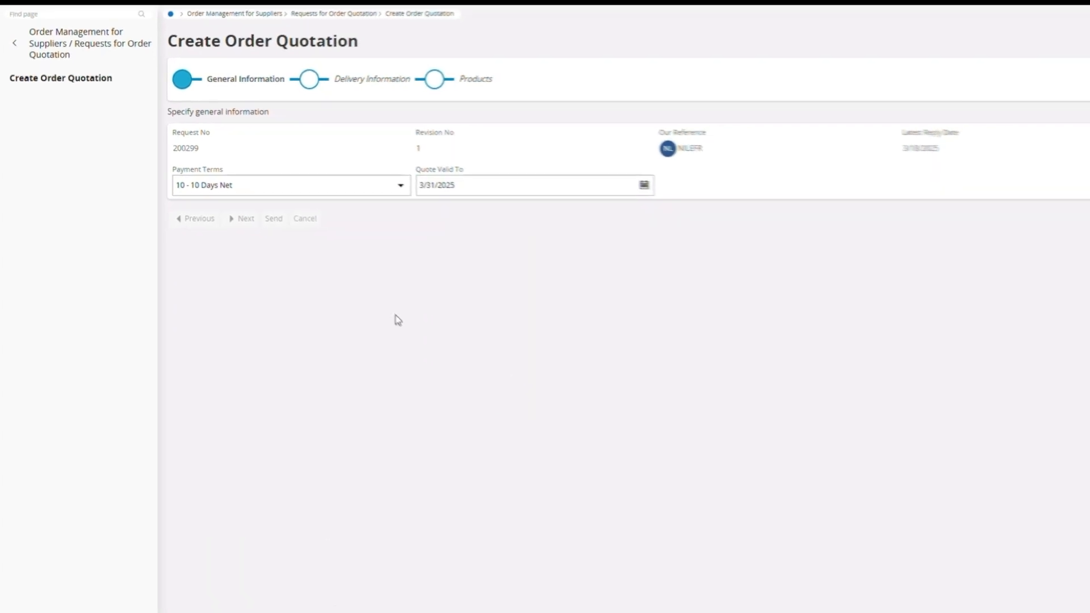
Set the quotation's delivery information to ship-via * - TEST and delivery terms 301 - FREE ON BOARD-ORIGIN, and proceed to the products
left_click(227, 211)
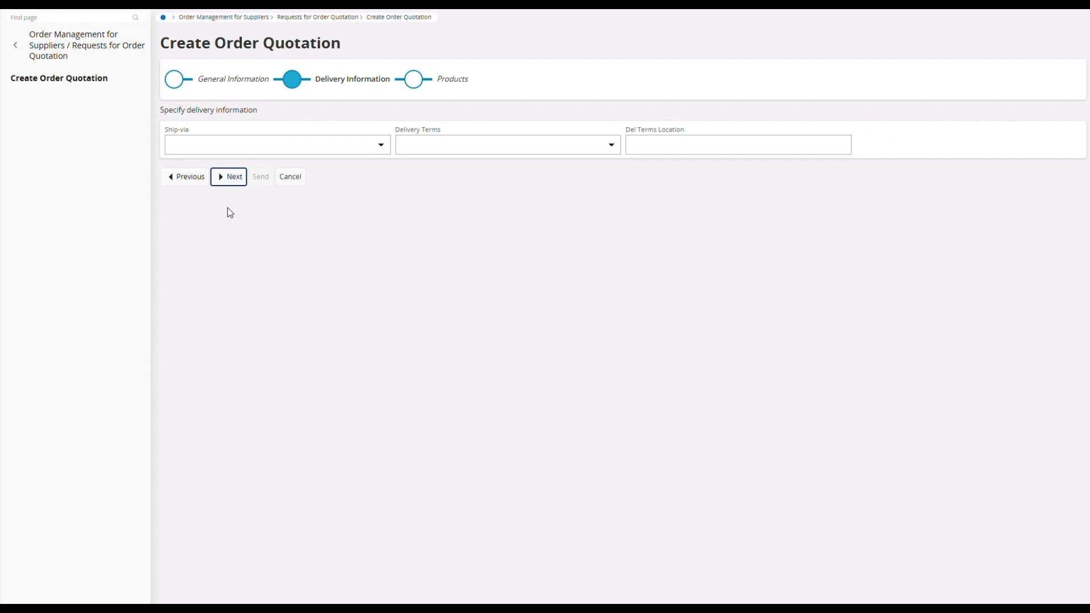
left_click(384, 145)
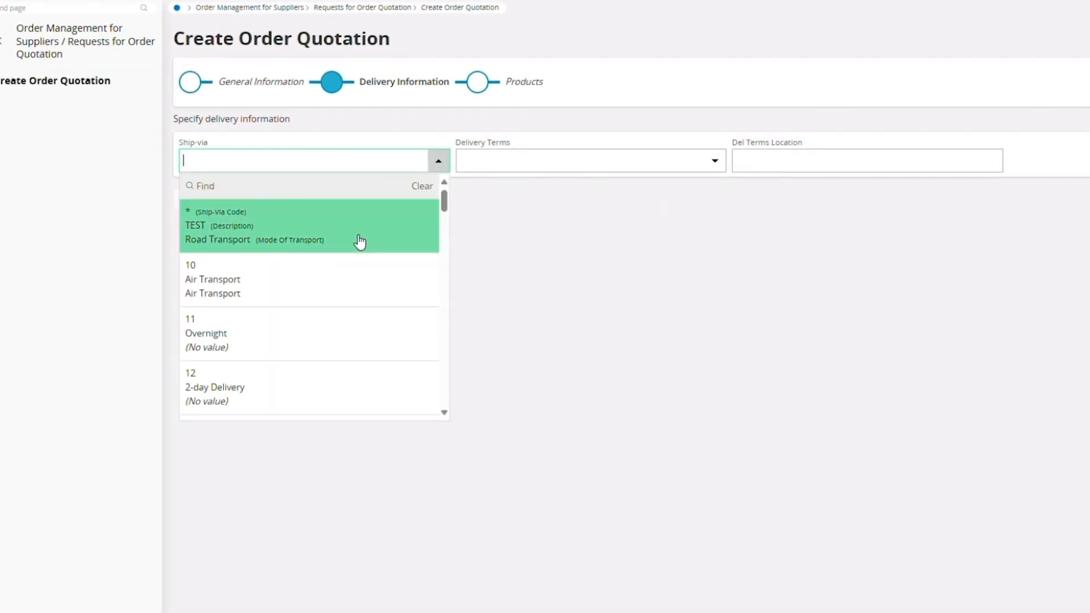
left_click(360, 240)
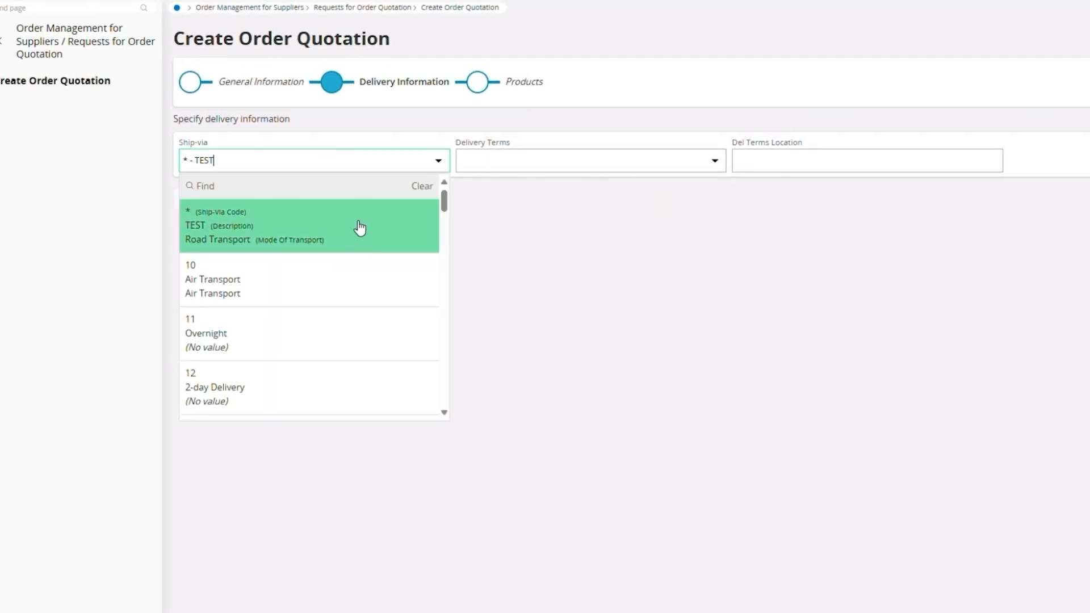
left_click(722, 167)
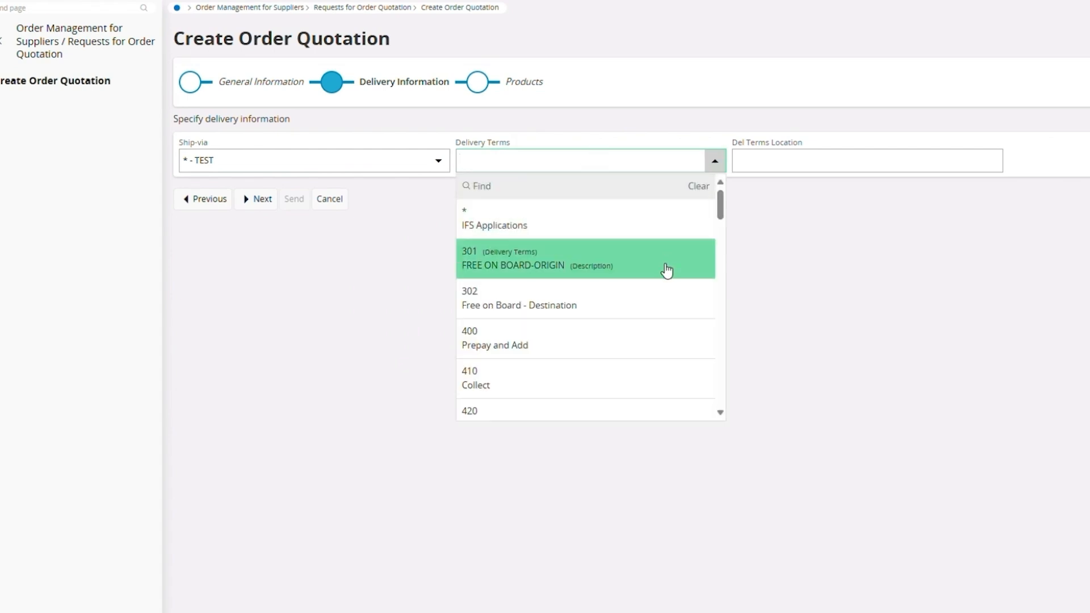
left_click(665, 267)
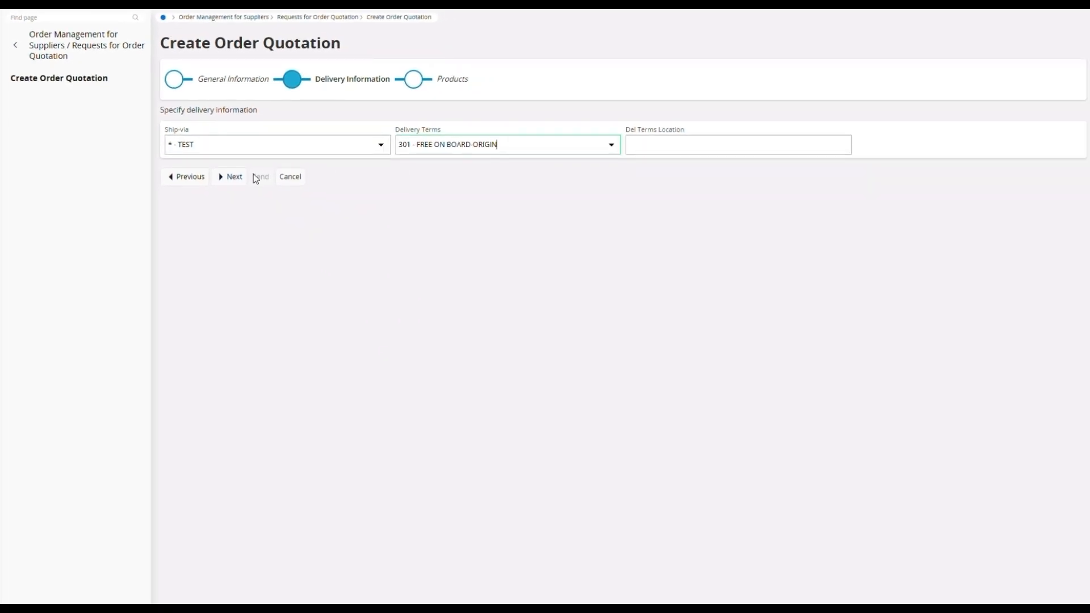
left_click(241, 182)
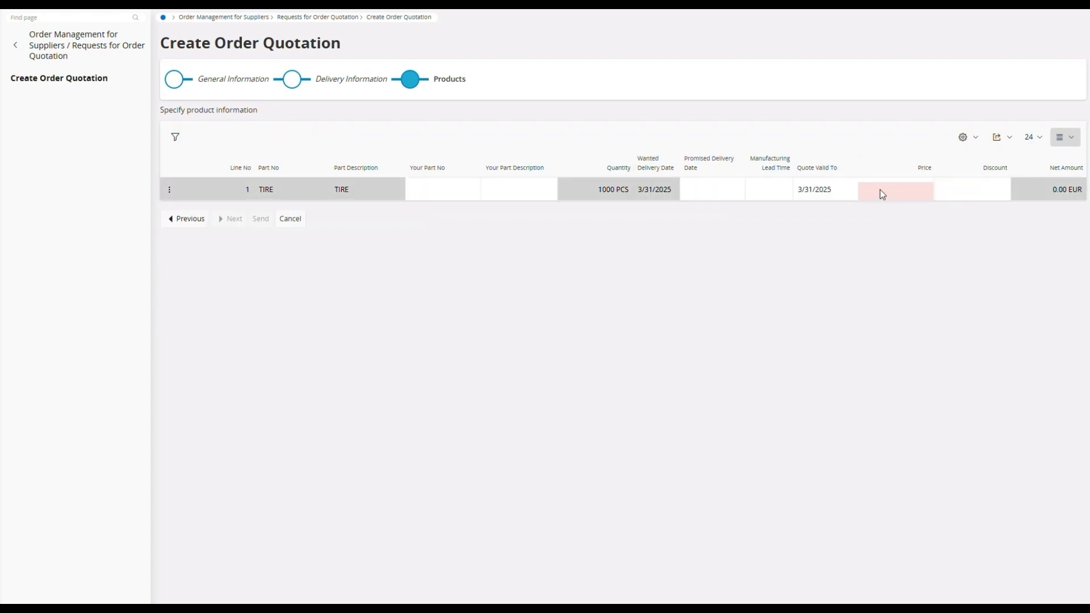
Quote a price of 20 EUR for the TIRE line and send the order quotation
left_click(886, 191)
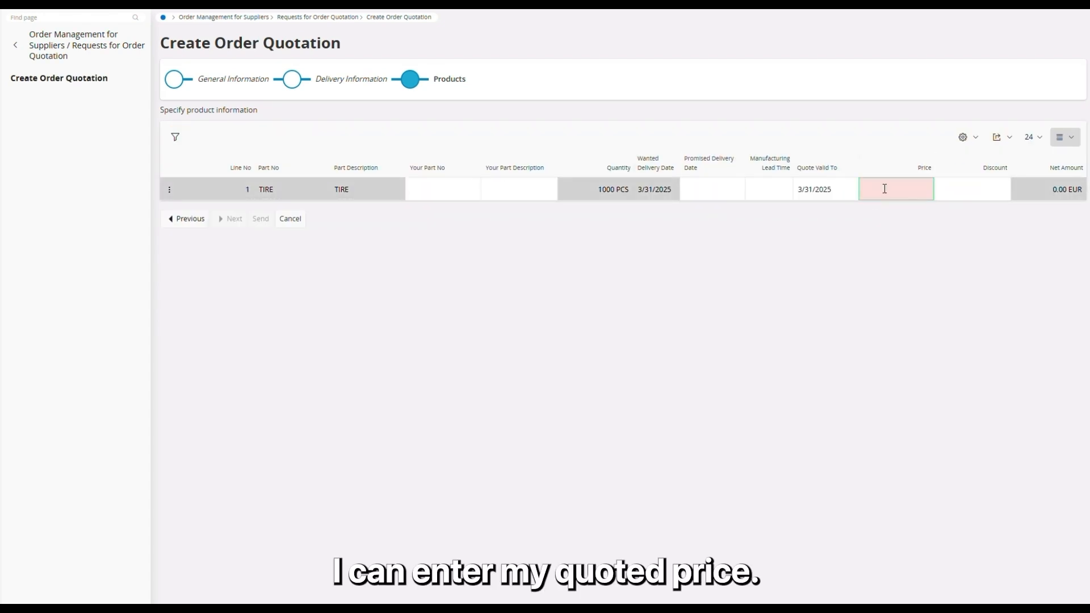
type("20")
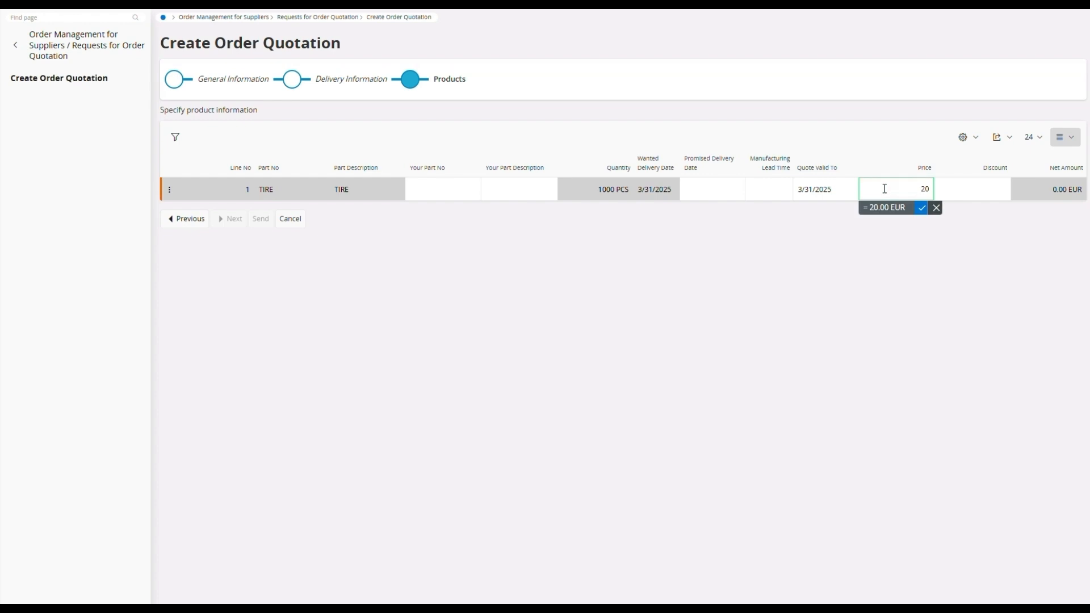
left_click(922, 208)
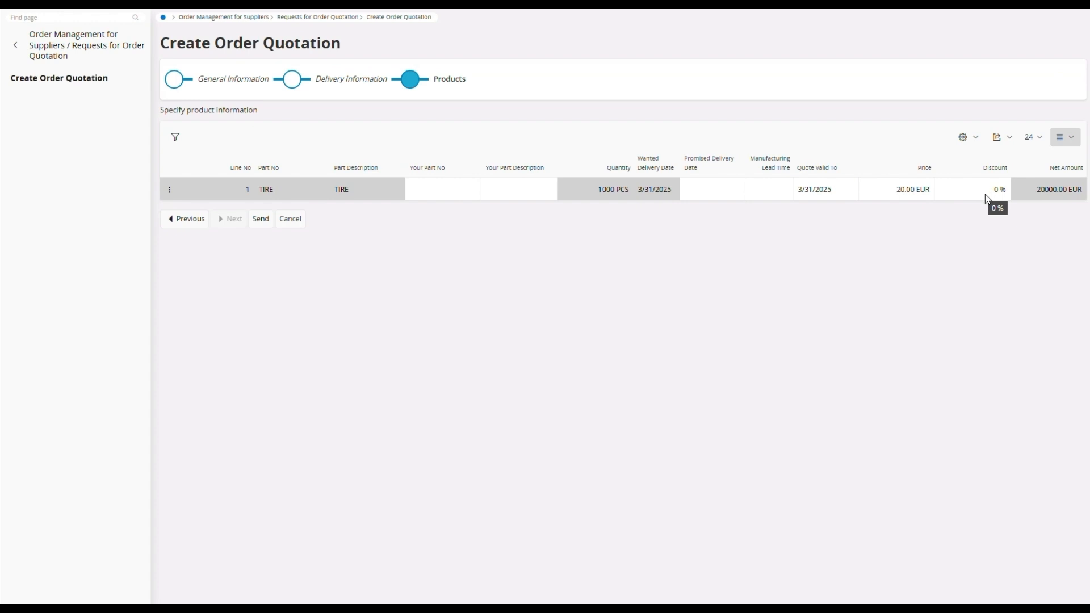
left_click(256, 220)
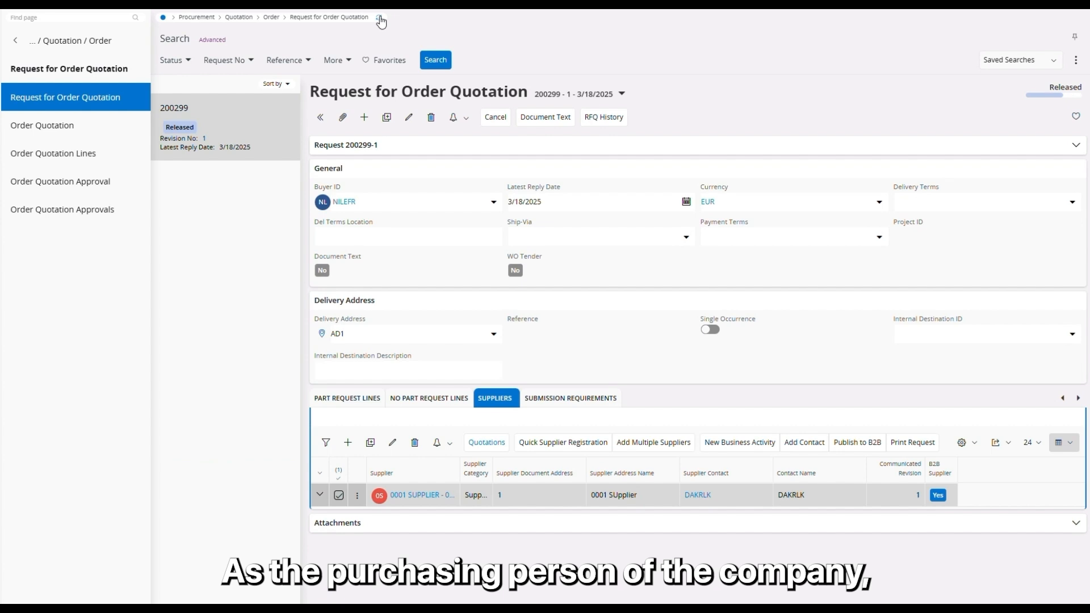
As the buyer, open 0001 SUPPLIER's quotation from the request and approve its TIRE line in Order Quotation Approval
left_click(488, 442)
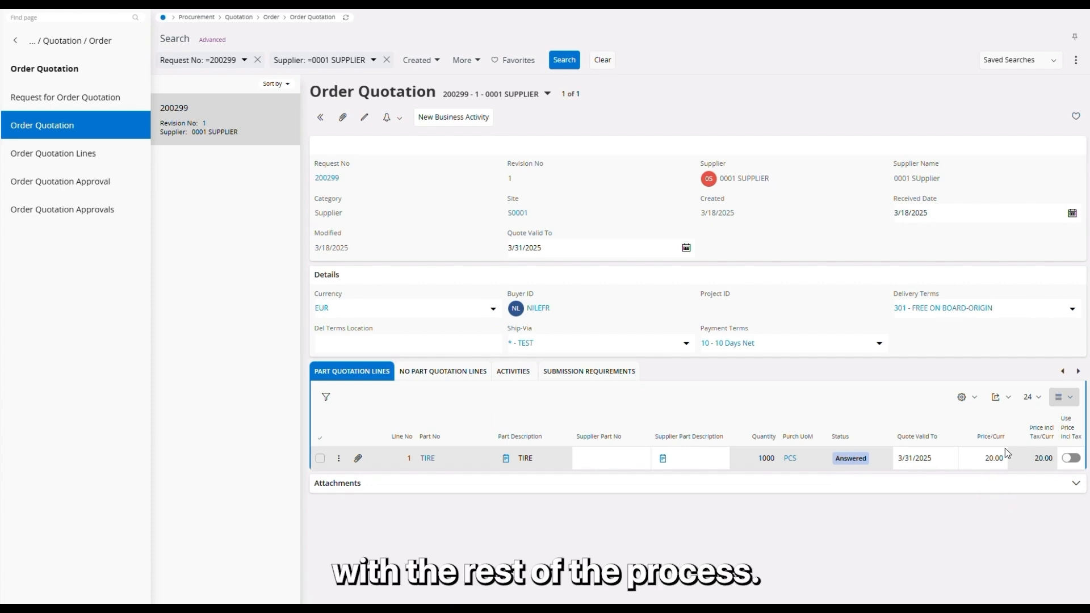
left_click(321, 458)
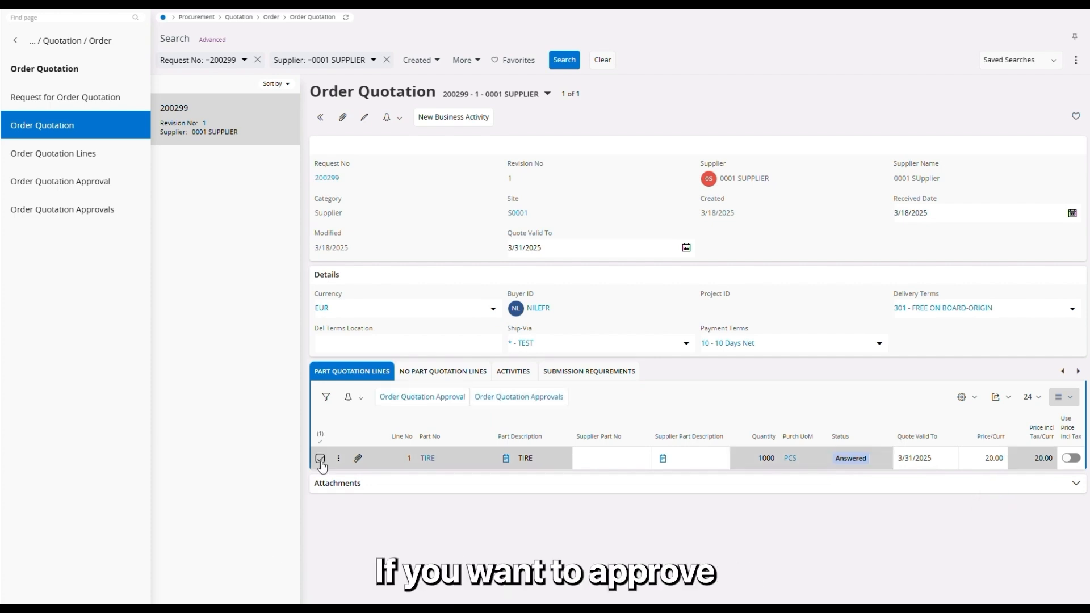
left_click(447, 402)
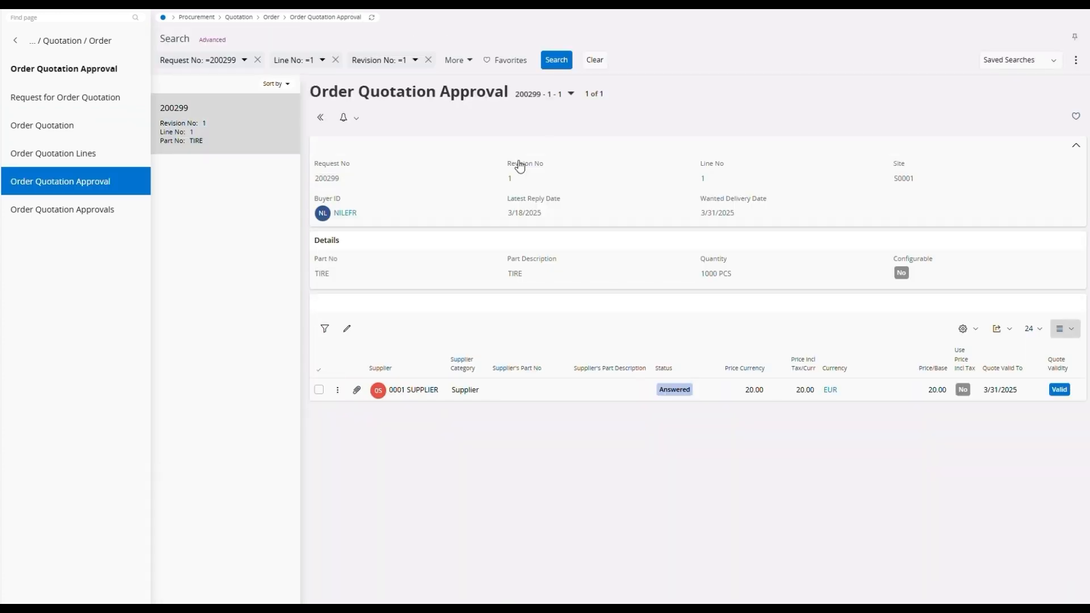
left_click(318, 389)
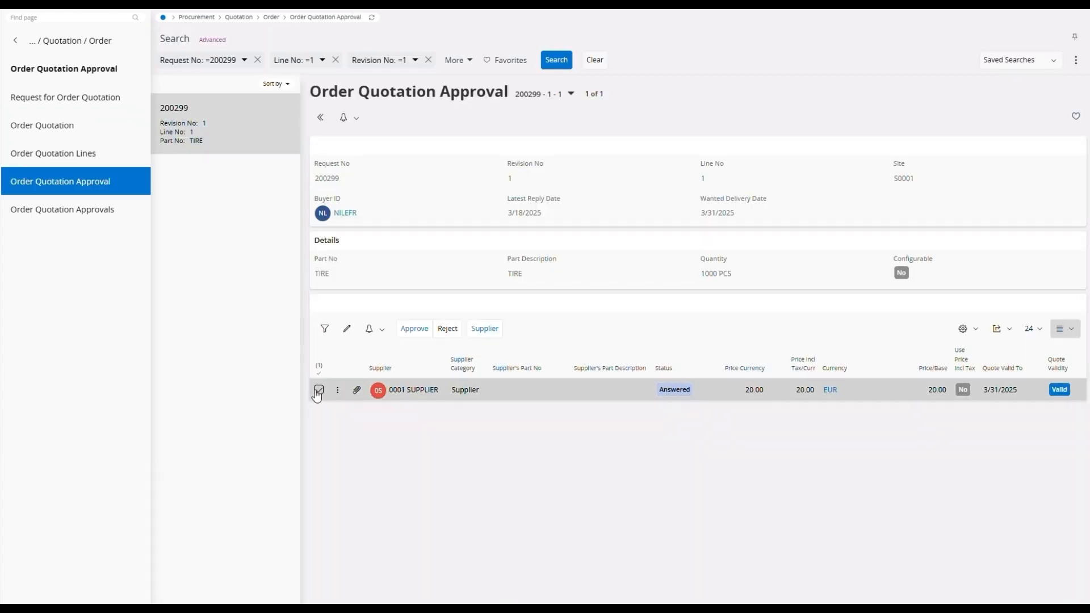
left_click(415, 329)
left_click(563, 191)
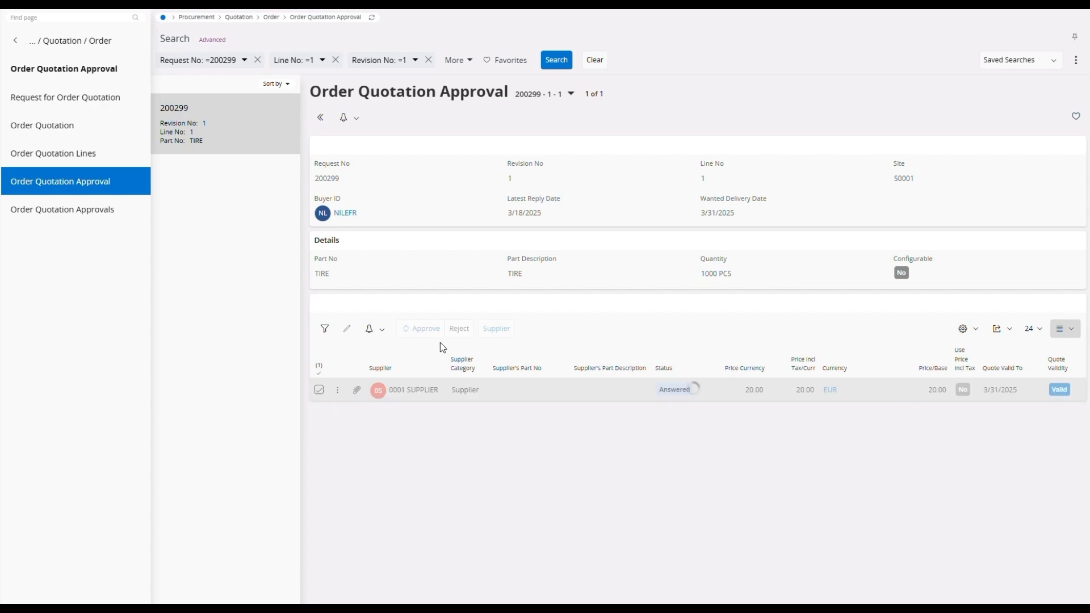
Create a new purchase order from the approved quotation with the proposed quantity and delivery date, and open the created order
left_click(465, 327)
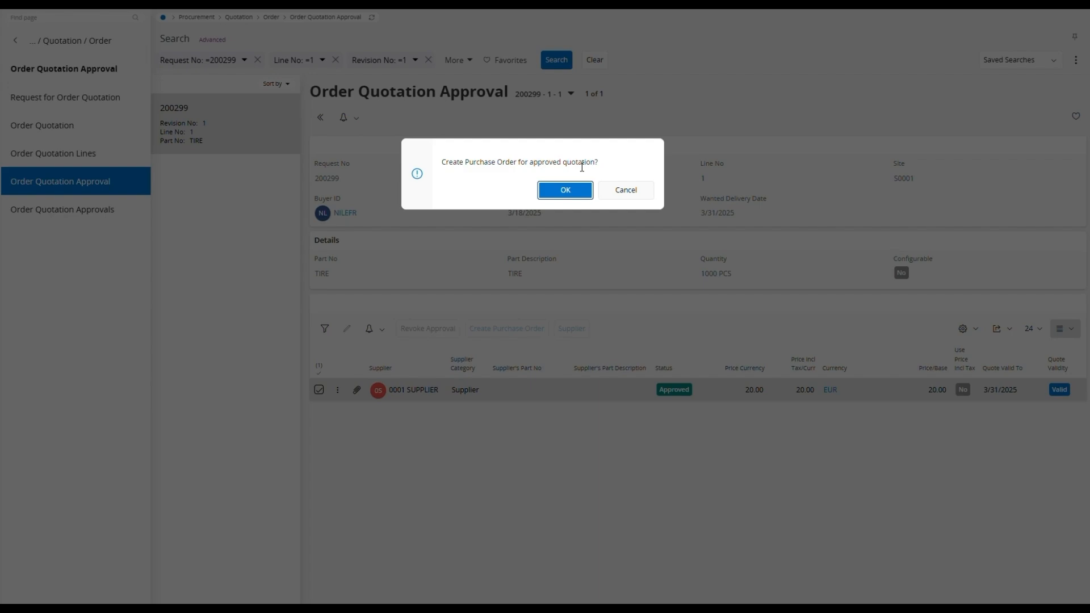
left_click(576, 193)
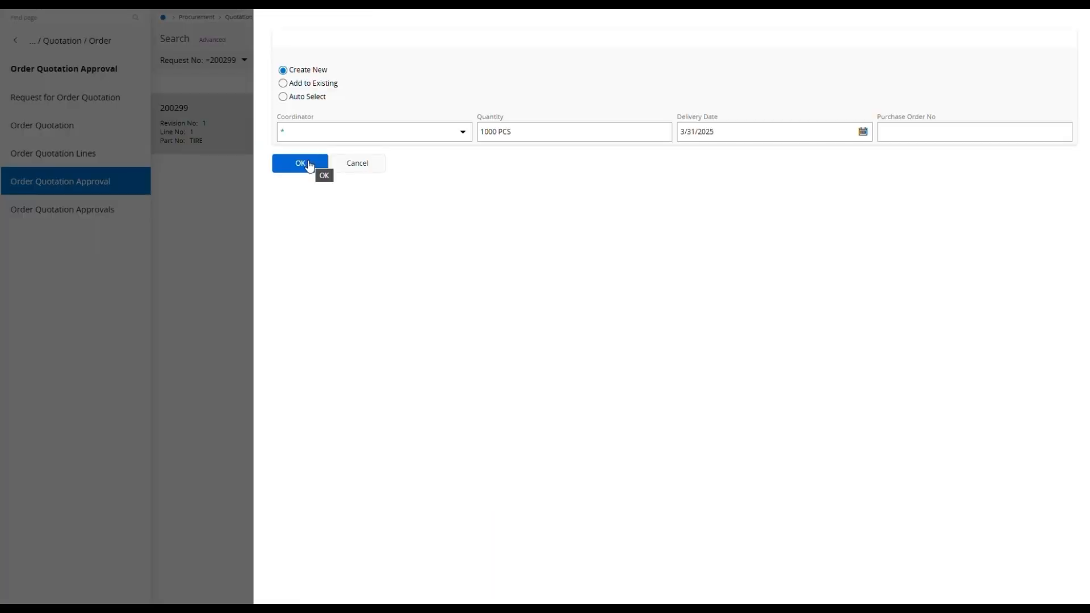
left_click(309, 165)
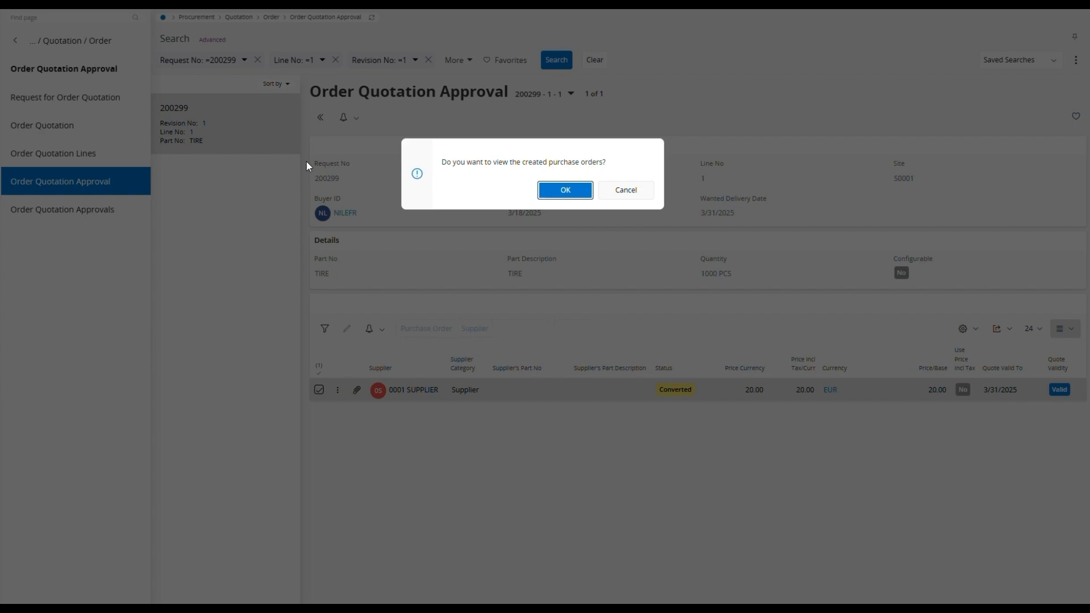
left_click(582, 188)
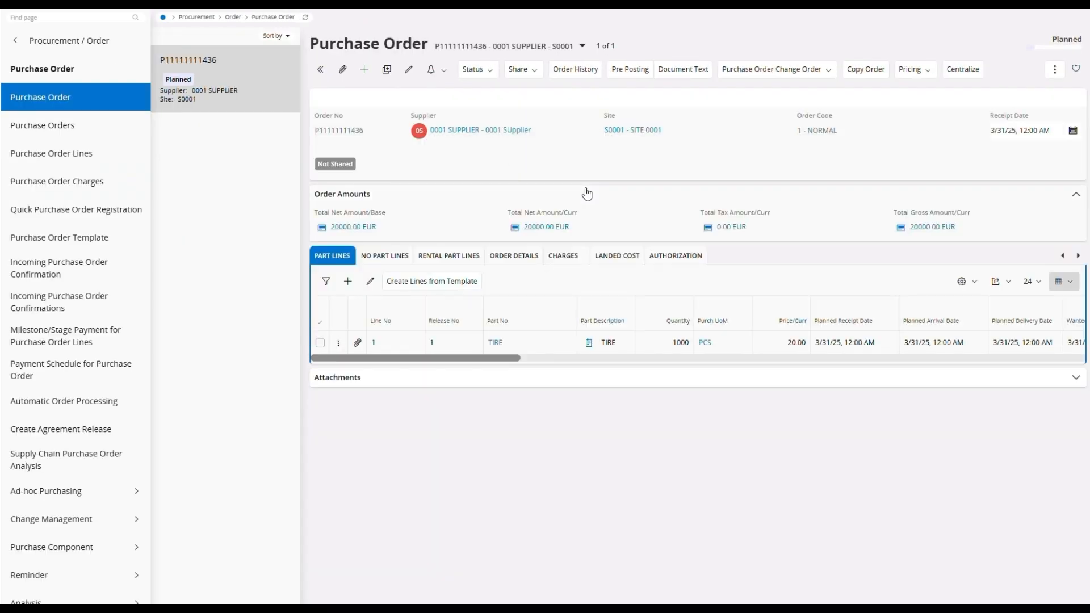